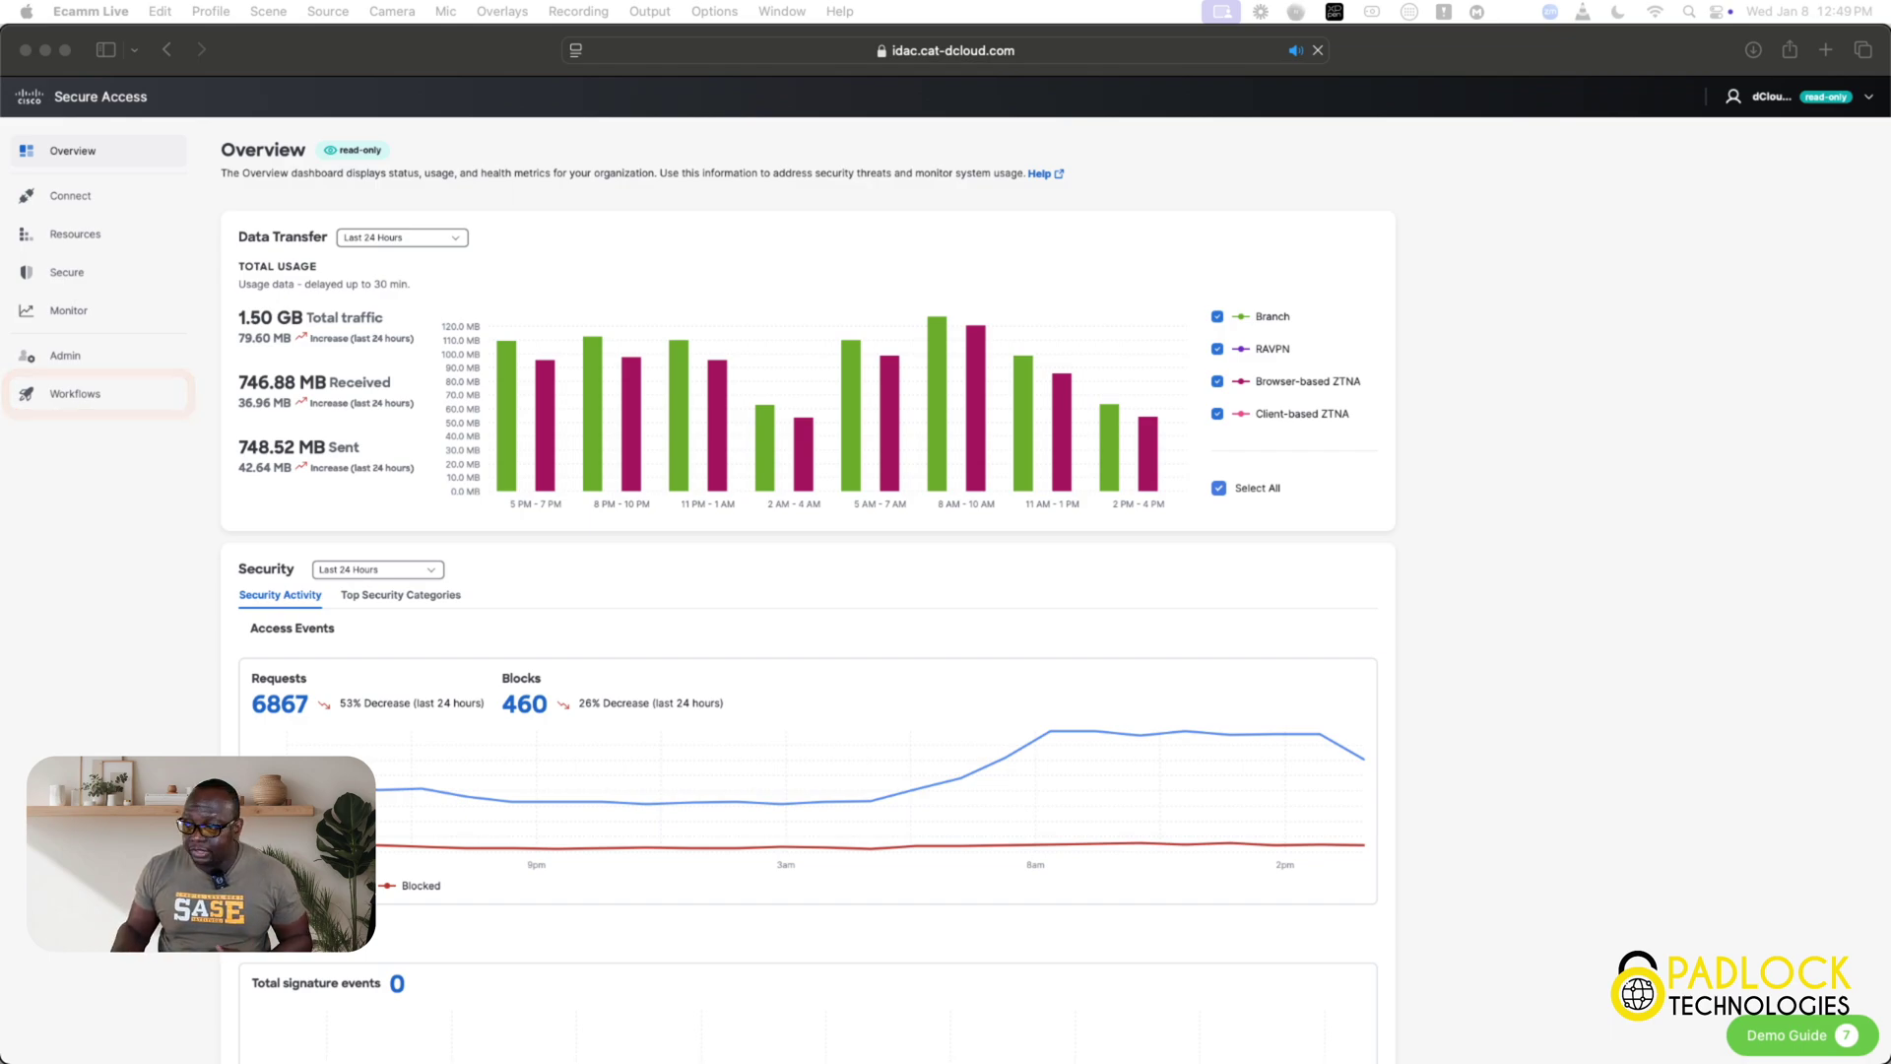
# - Review the Overview dashboard's data transfer, security, users and groups, and private resources sections
pyautogui.scroll(-4, 946, 571)
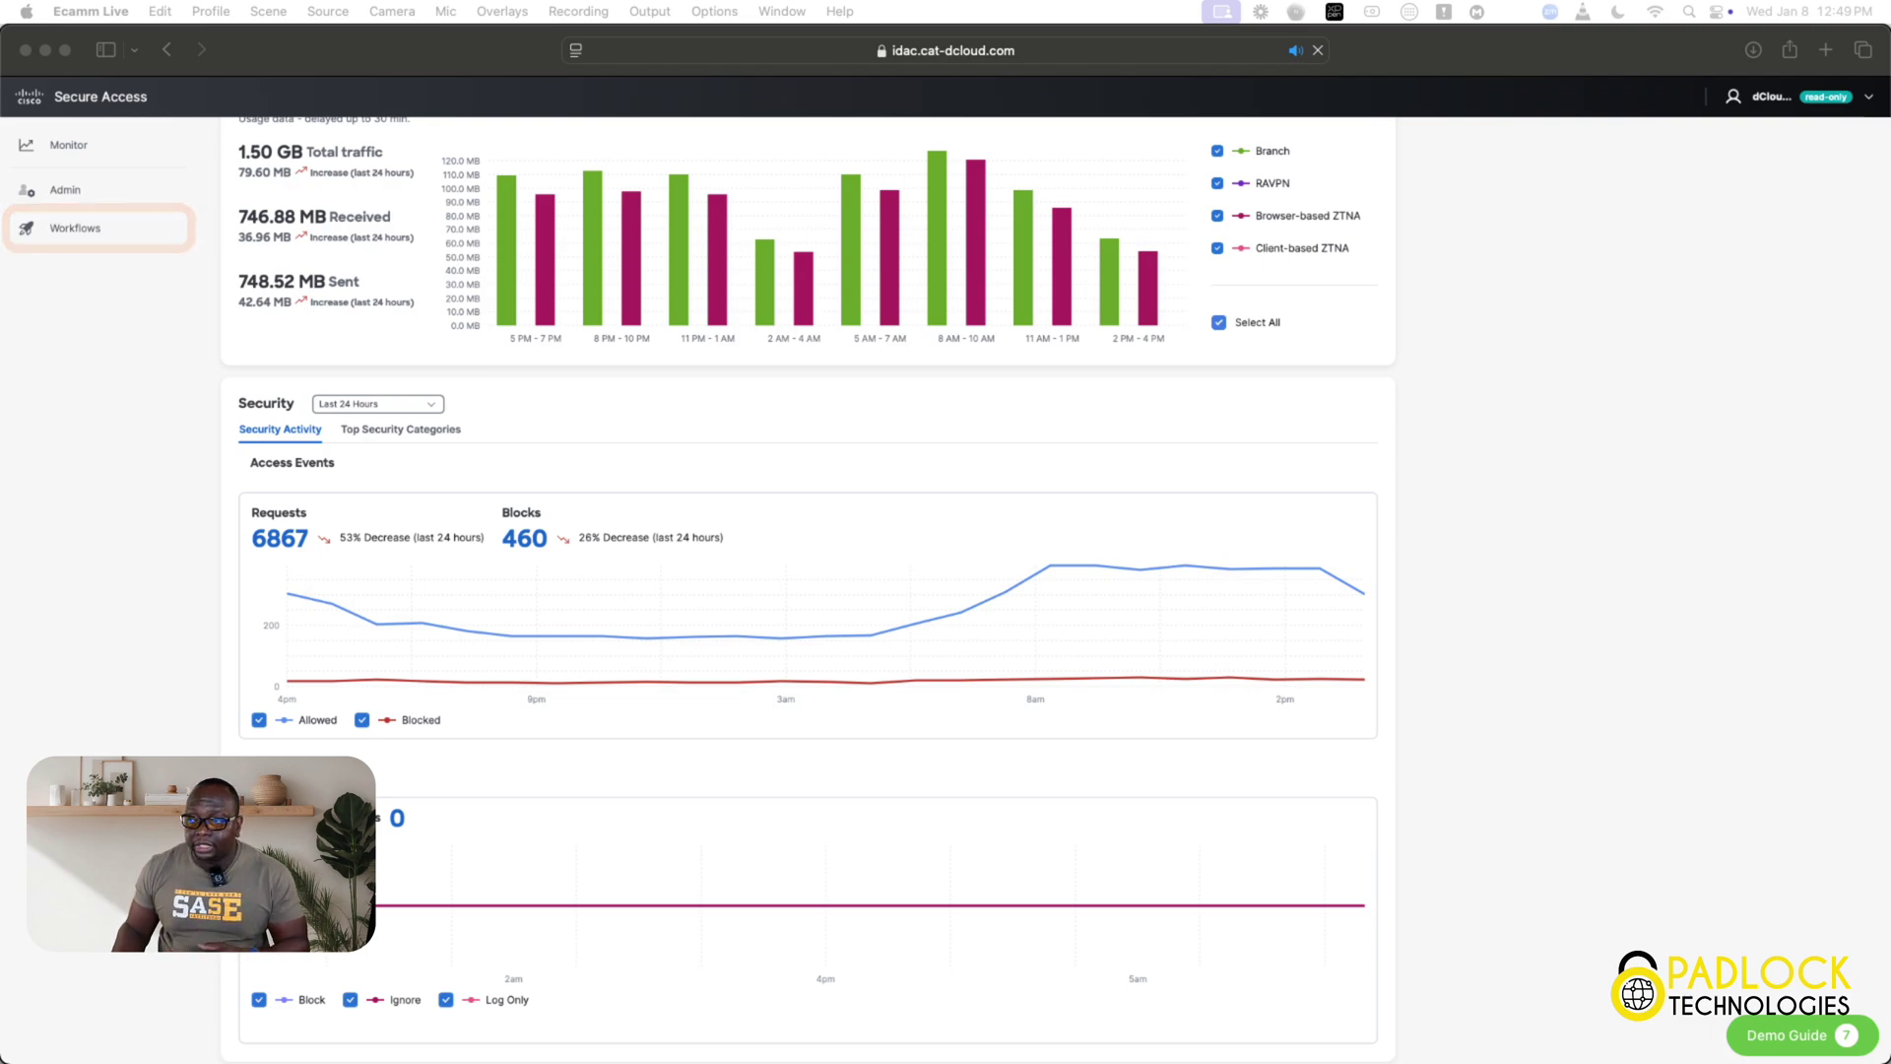
pyautogui.scroll(-1, 808, 591)
pyautogui.scroll(-5, 945, 590)
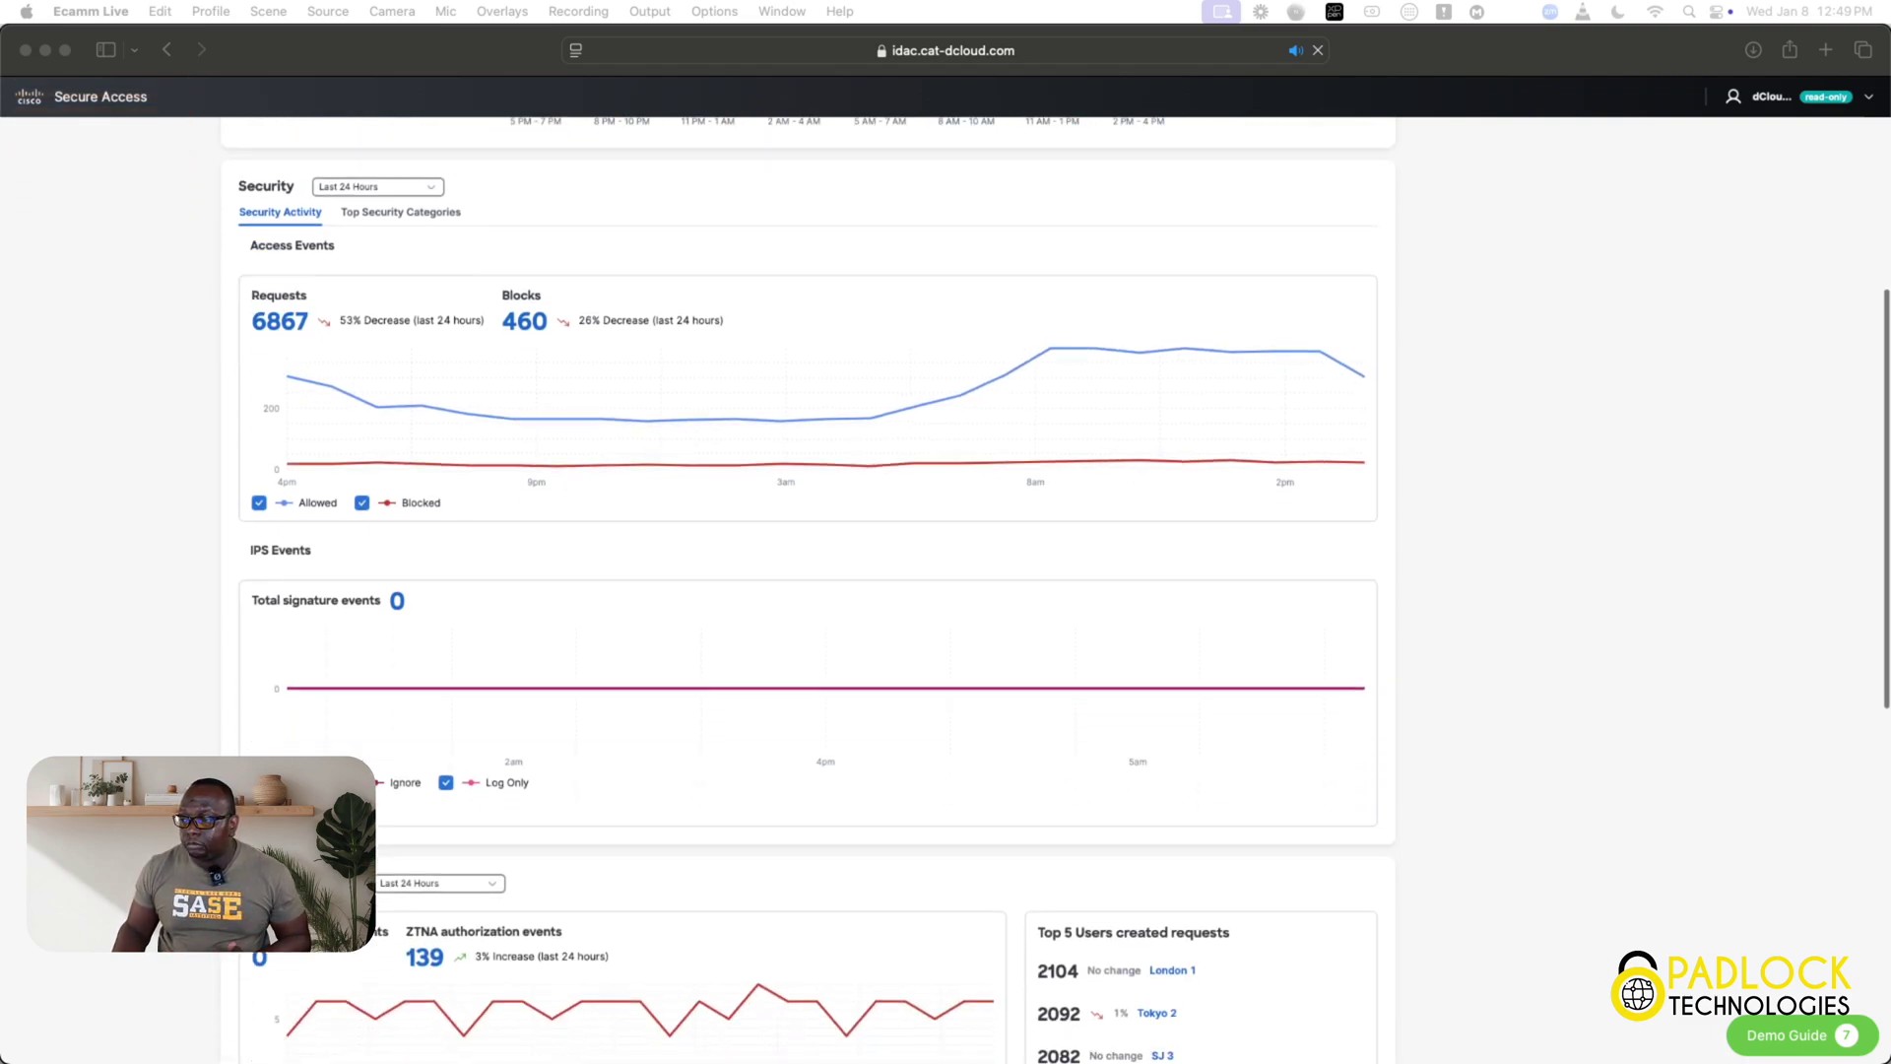
pyautogui.scroll(-3, 945, 591)
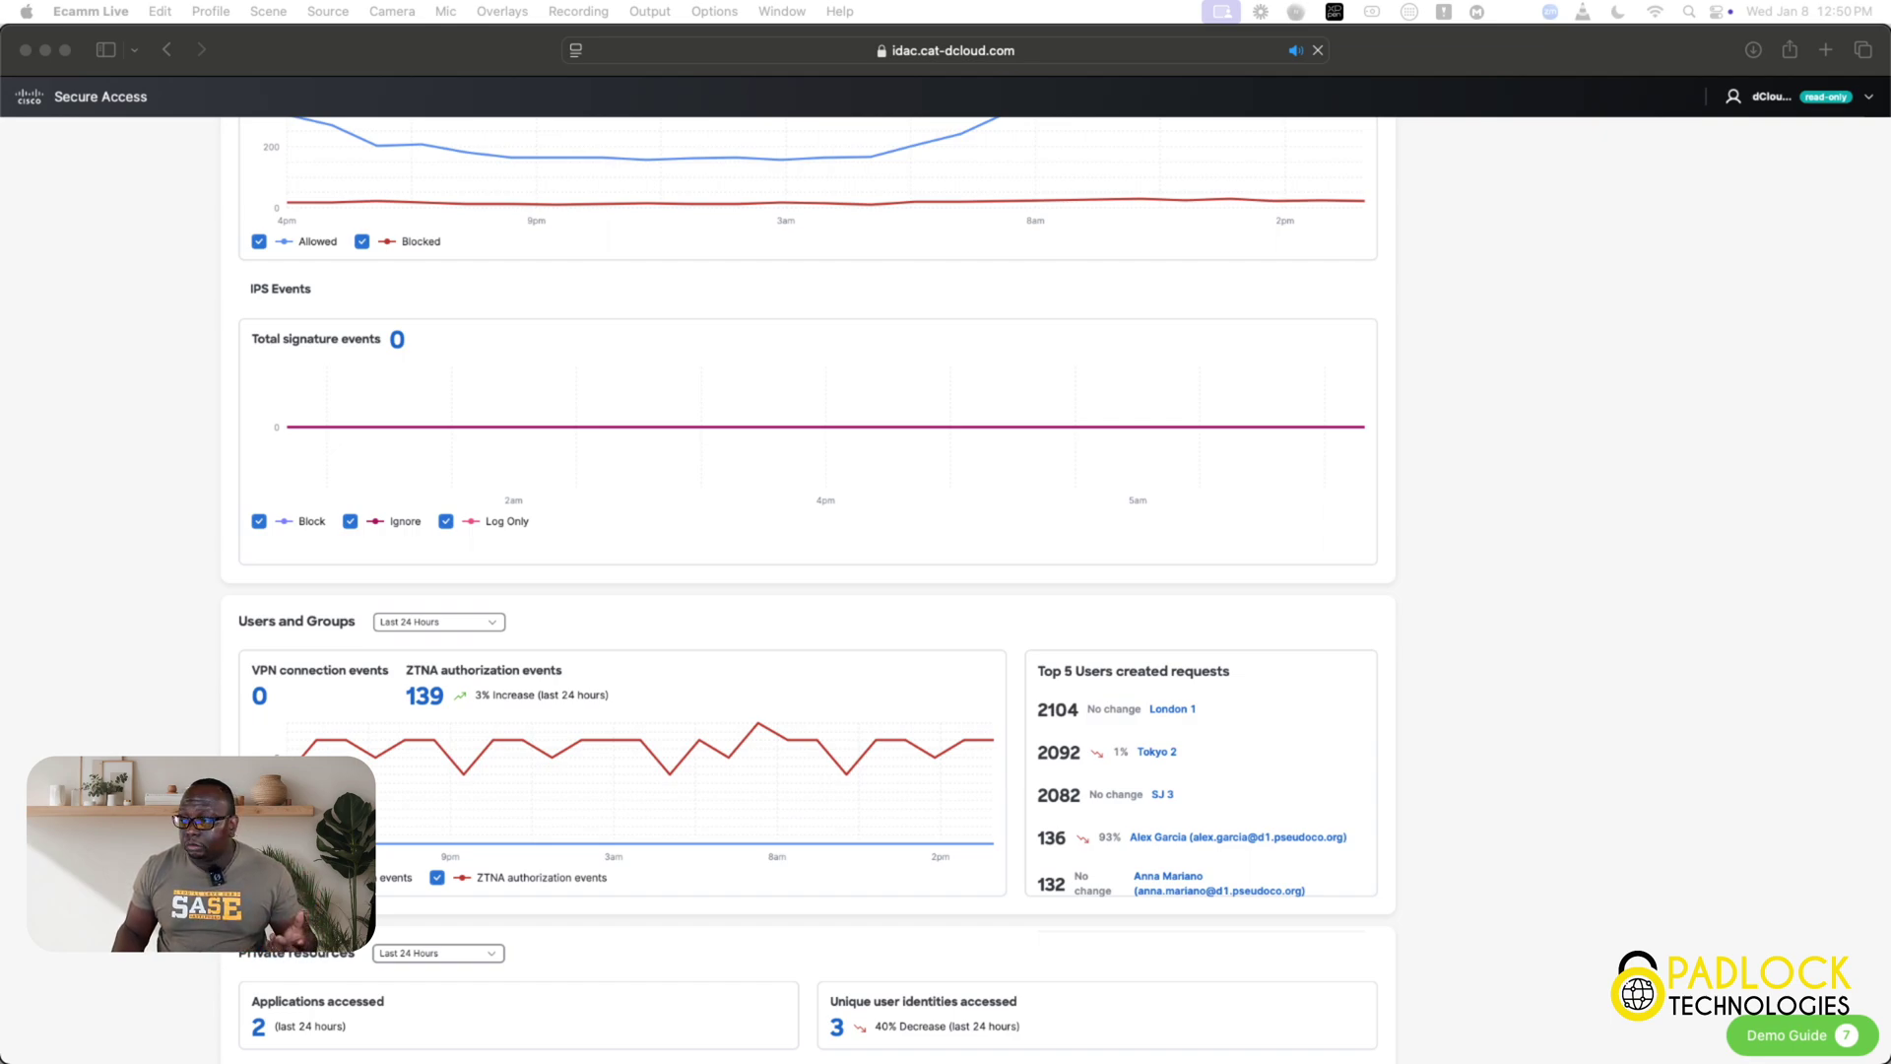
pyautogui.scroll(-4, 807, 585)
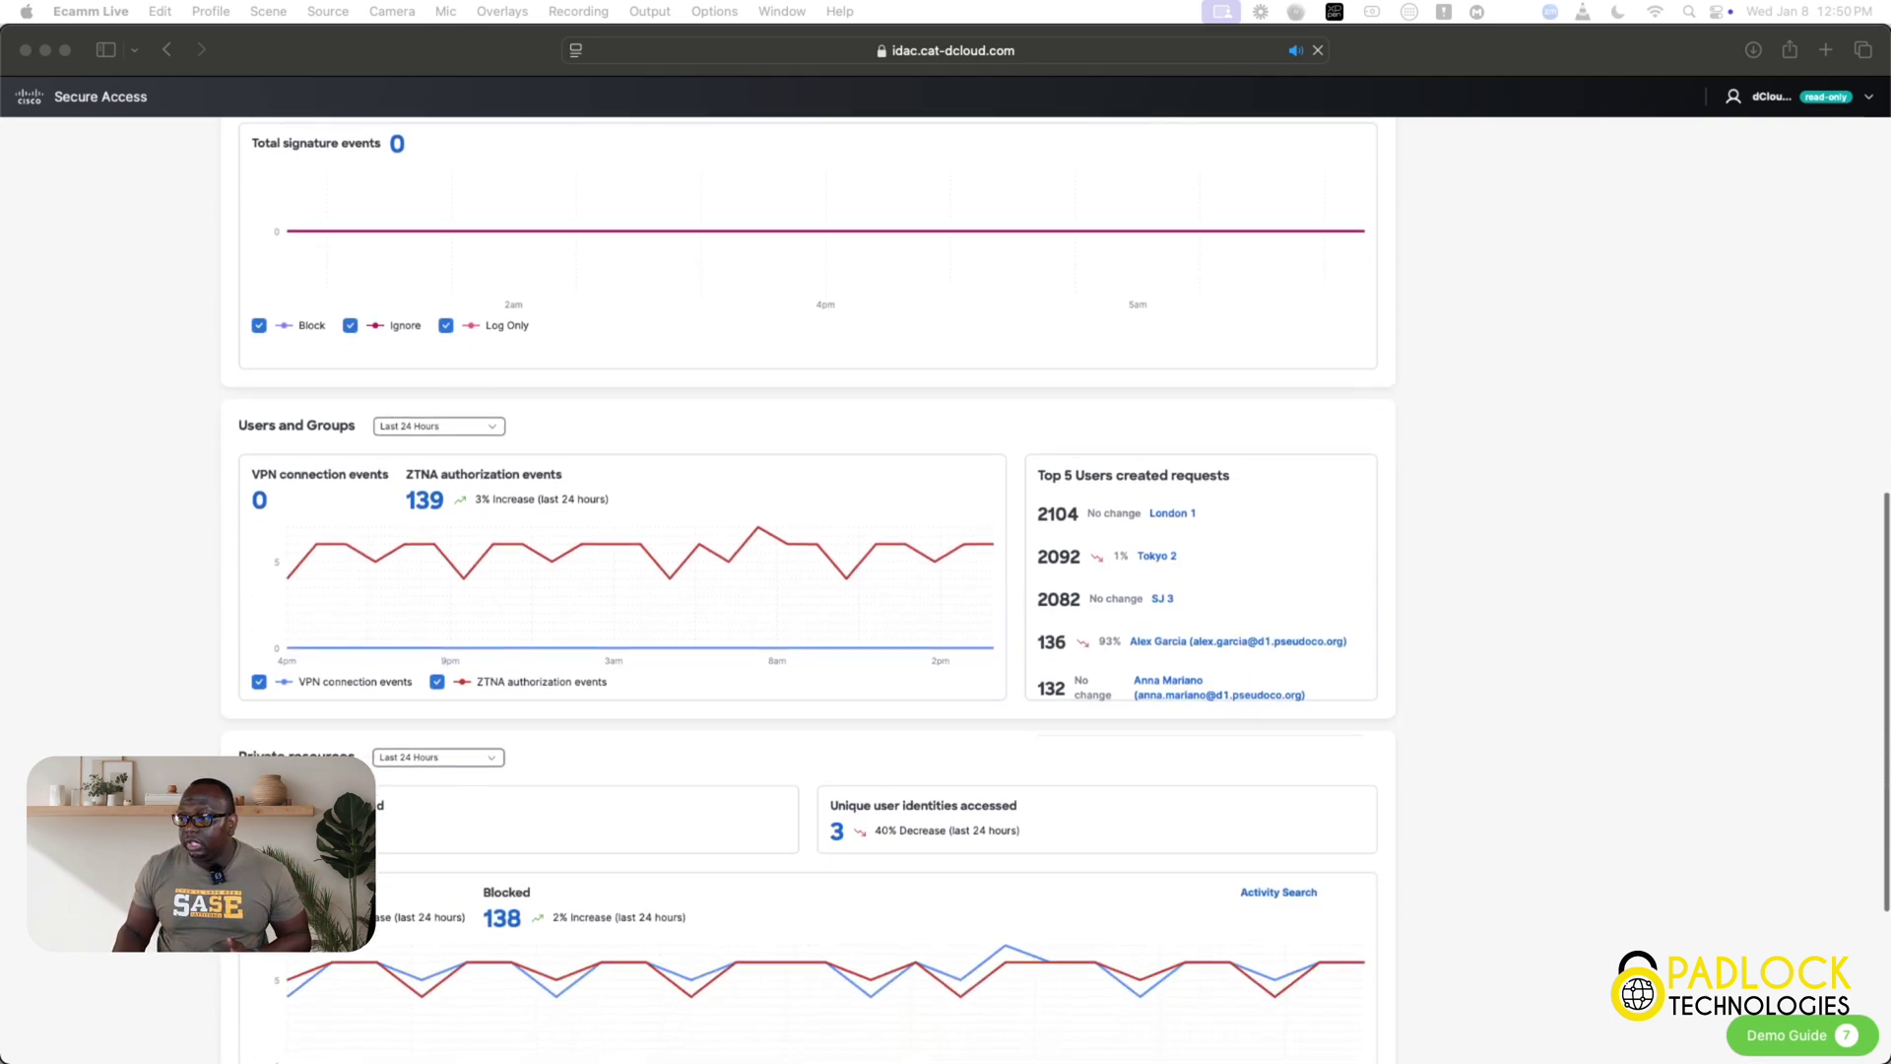
pyautogui.scroll(-2, 808, 591)
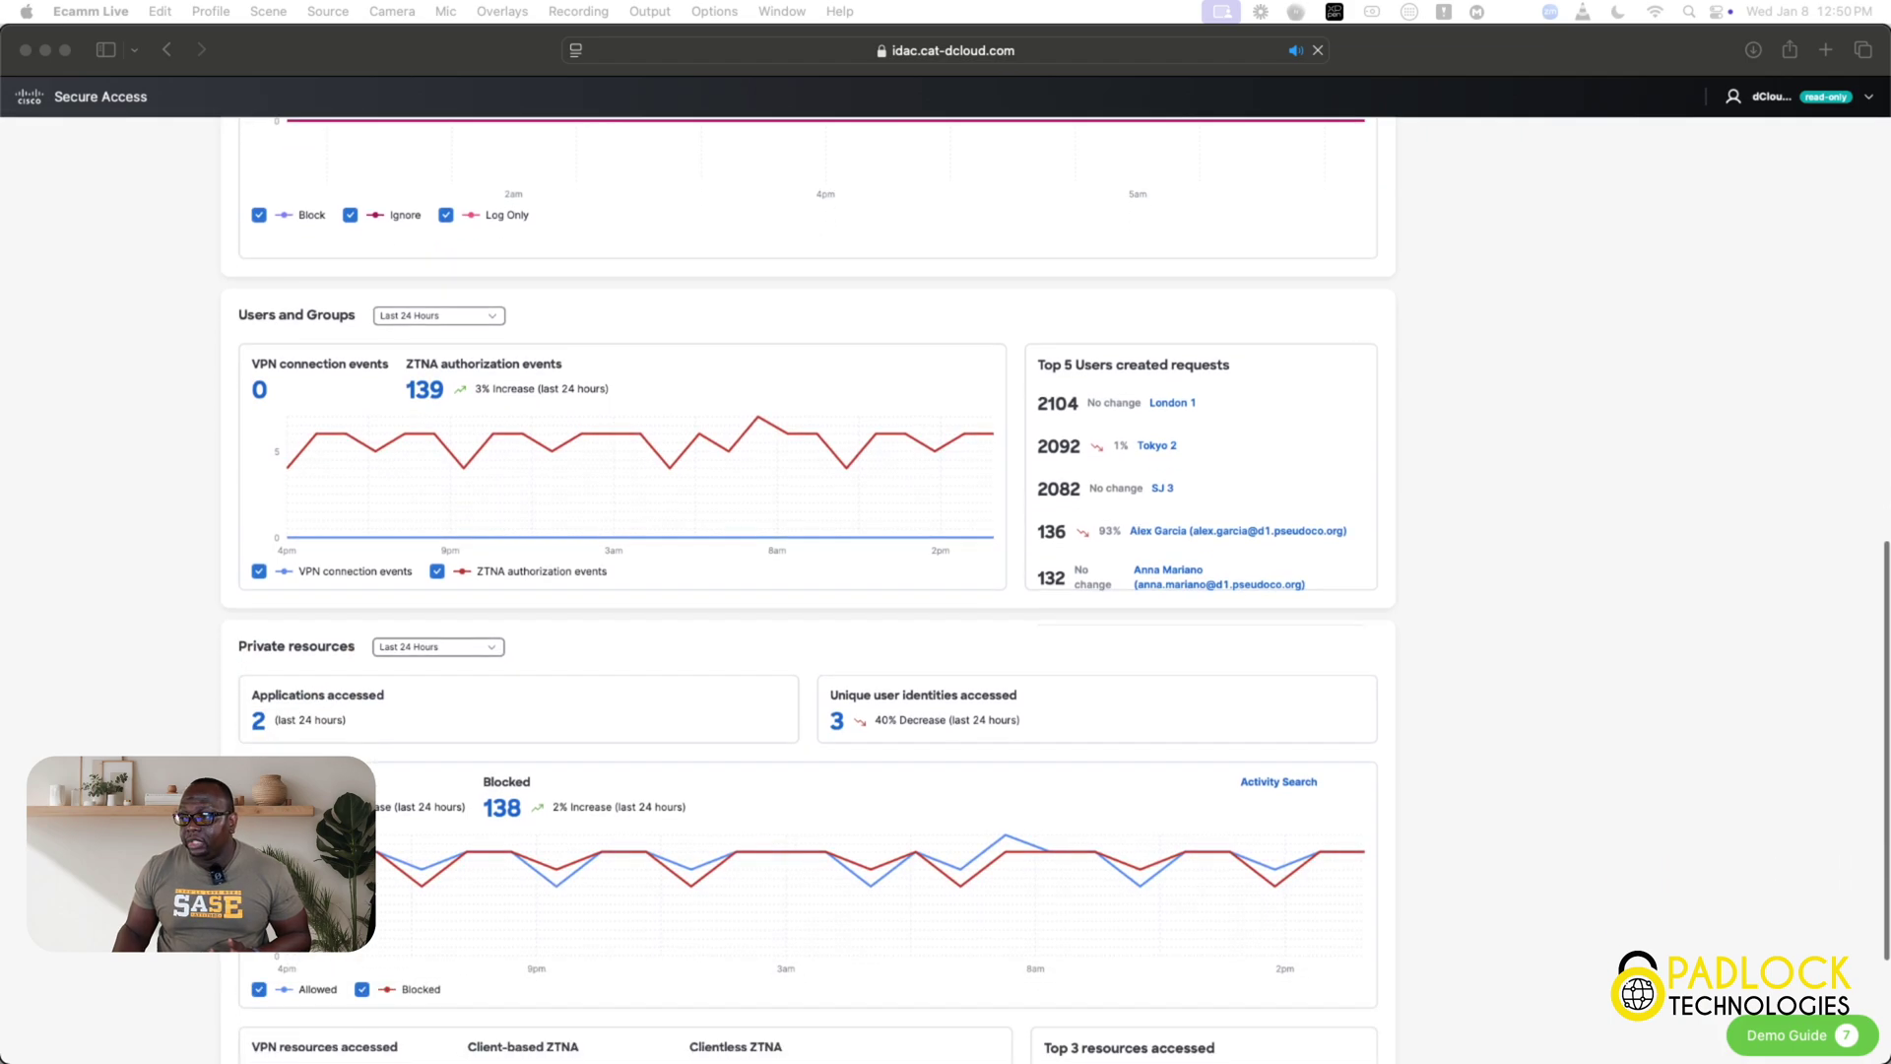
pyautogui.scroll(-2, 807, 591)
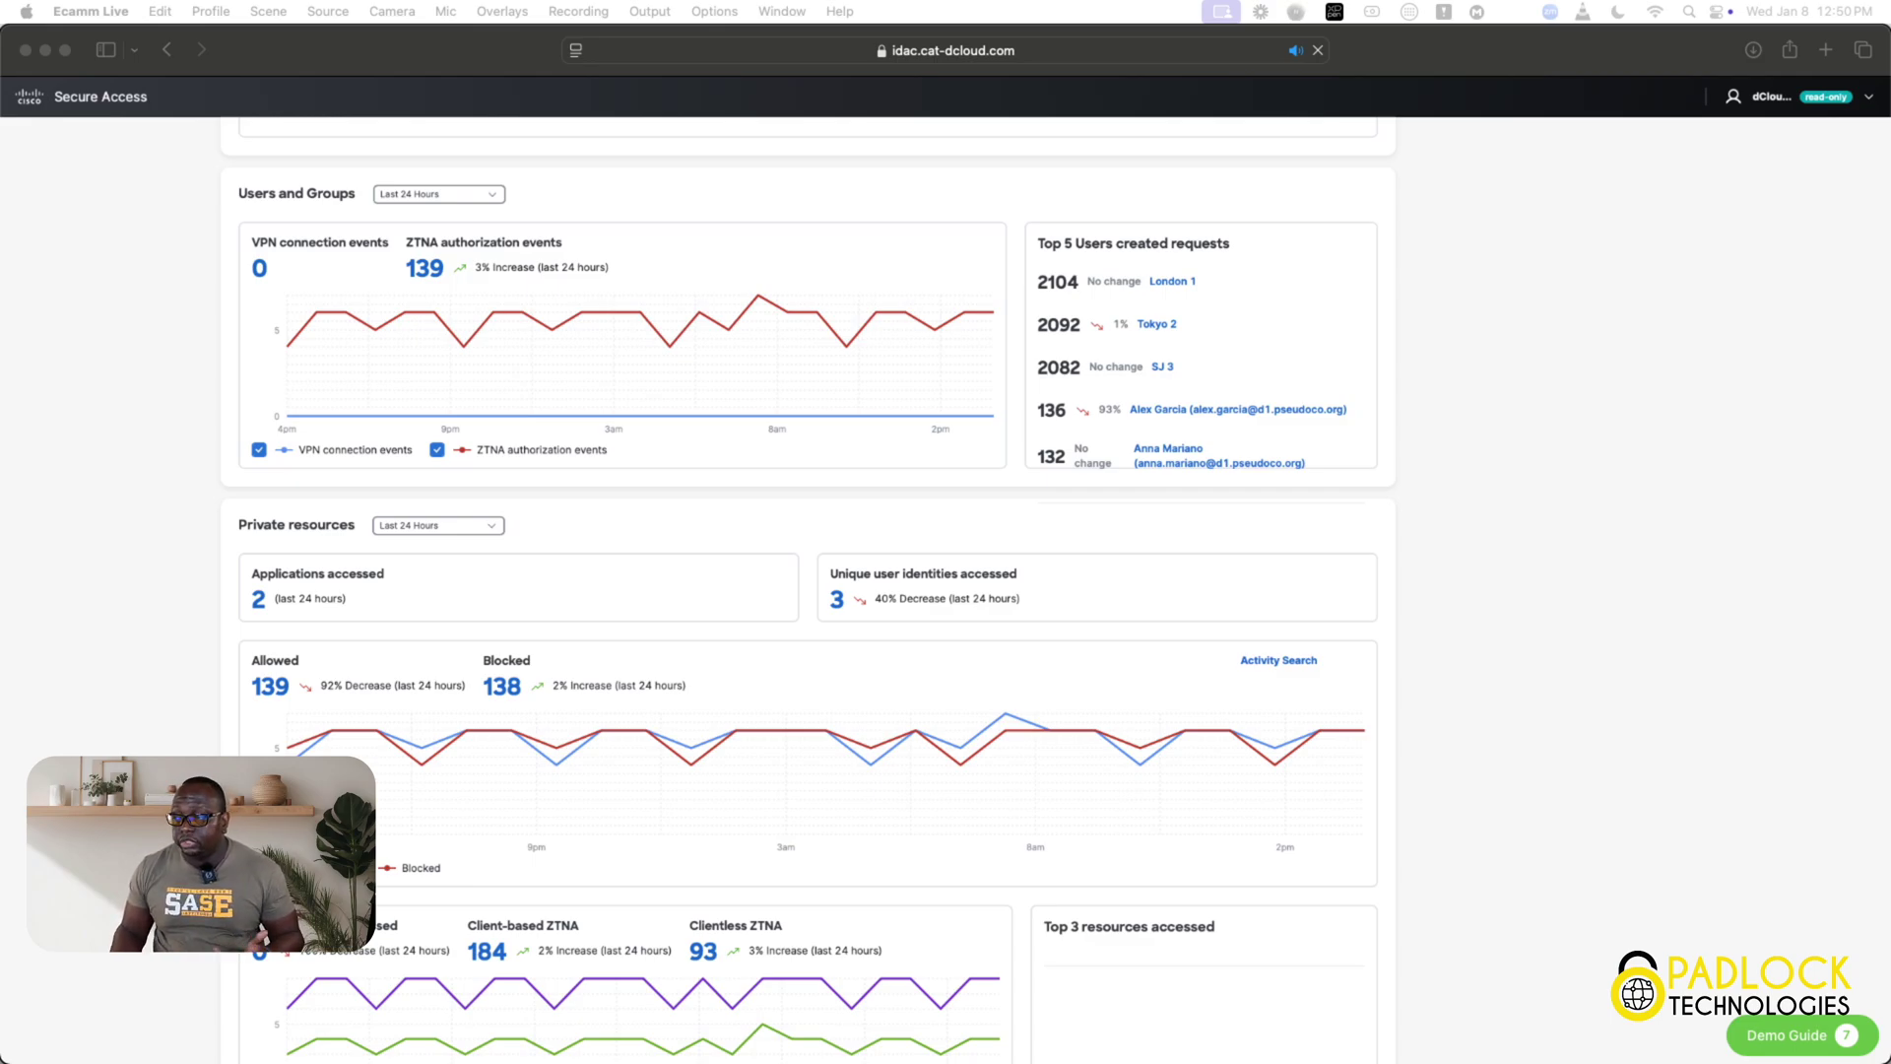
pyautogui.scroll(-2, 807, 591)
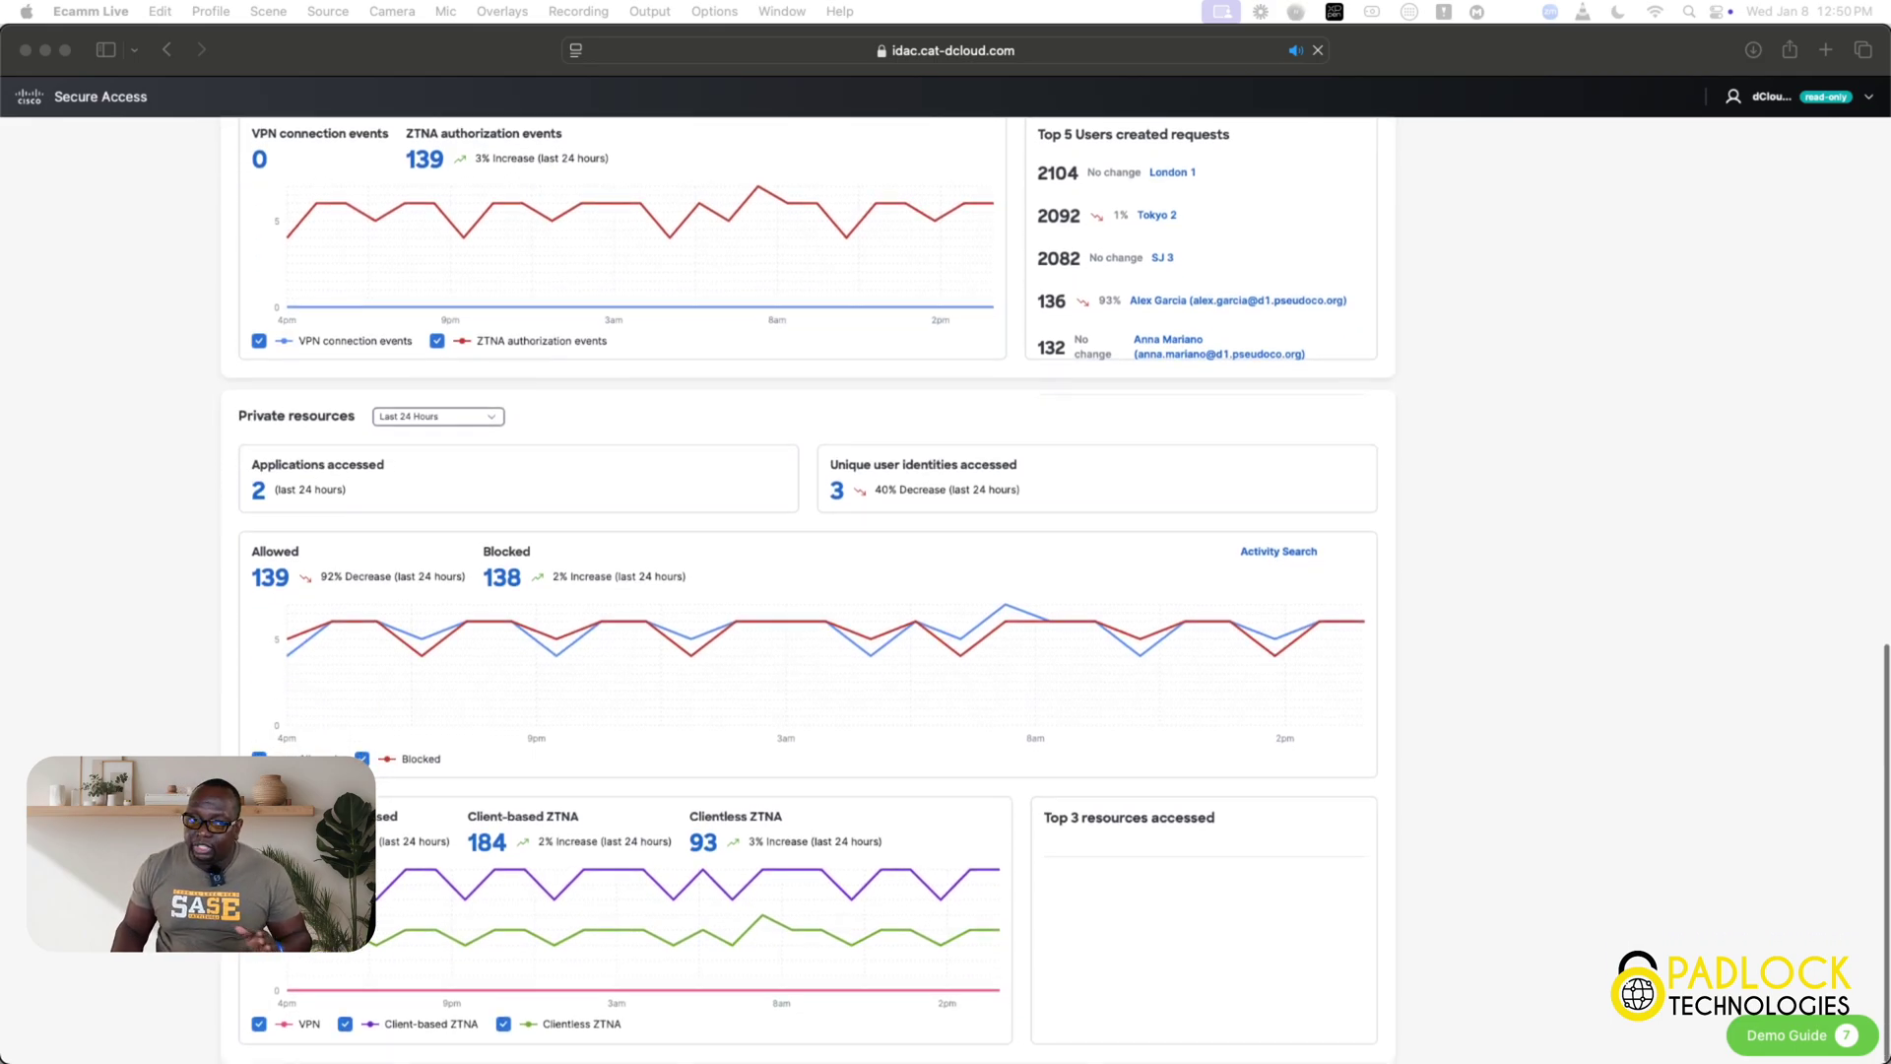
pyautogui.scroll(4, 807, 591)
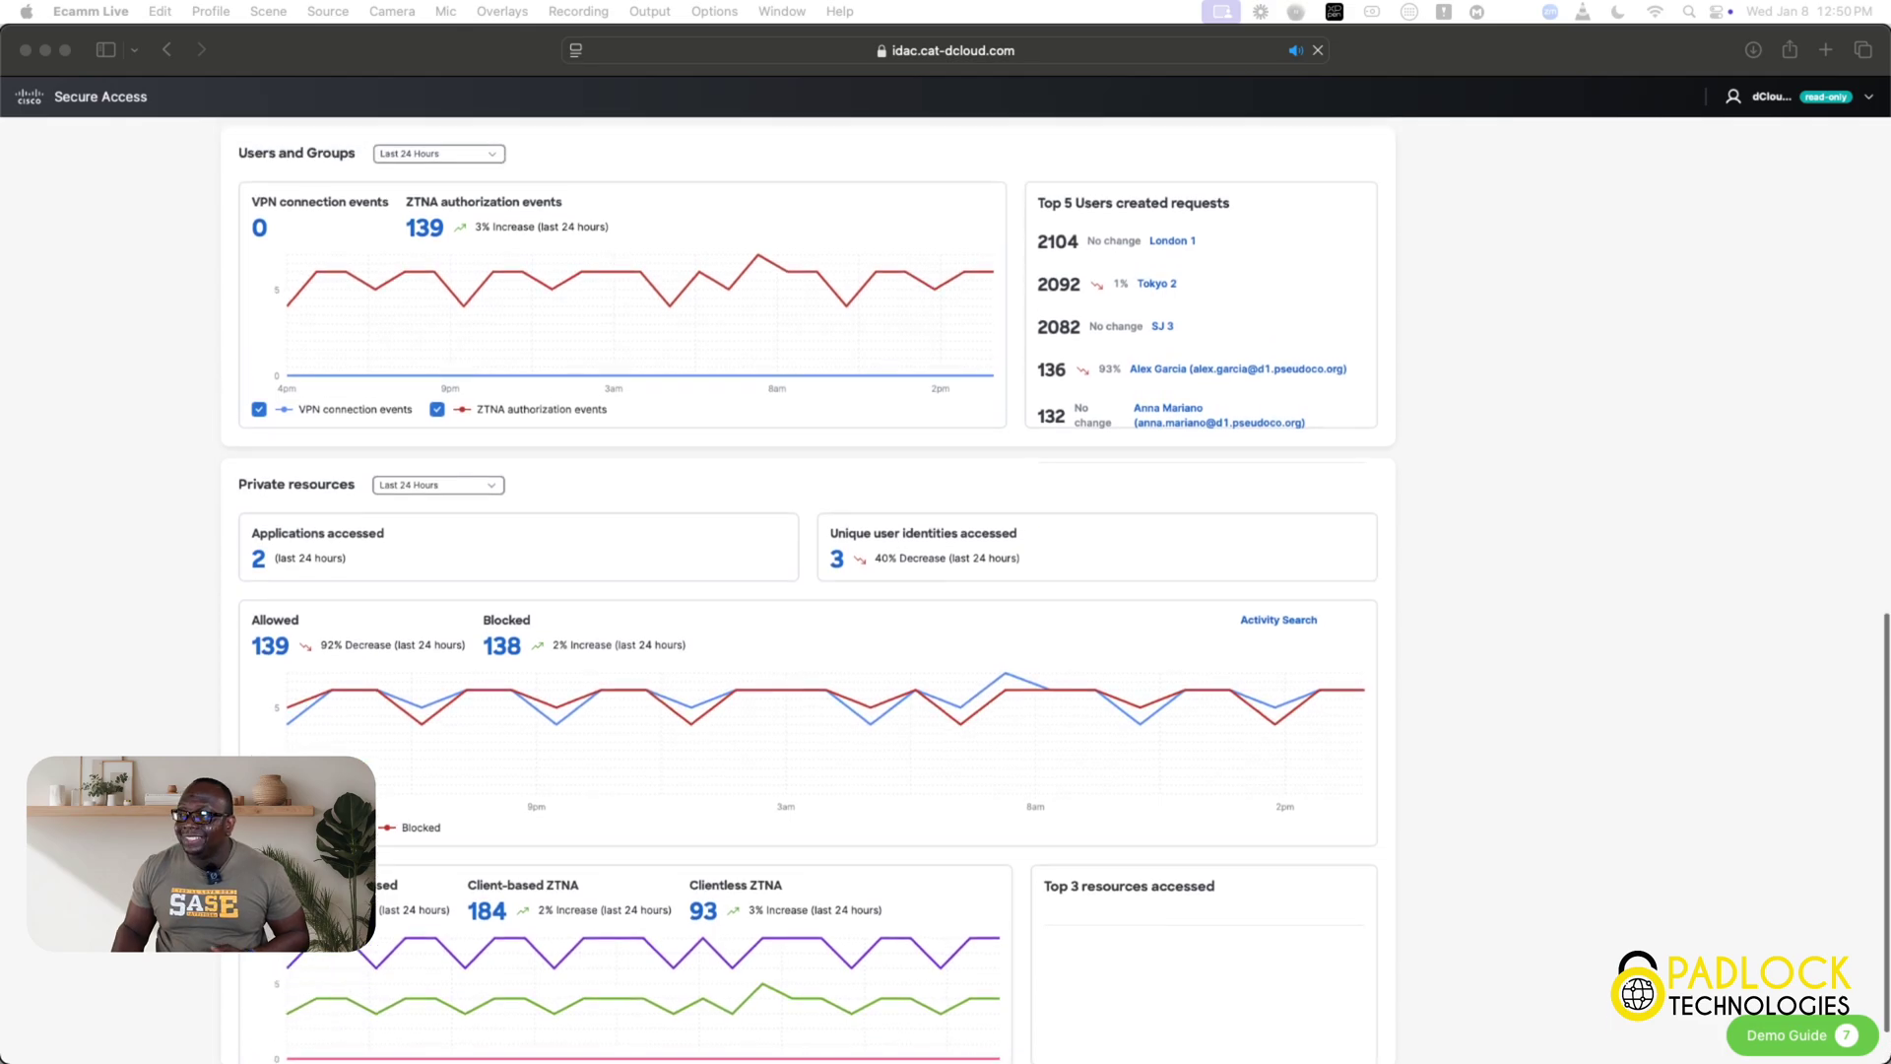
pyautogui.scroll(18, 808, 591)
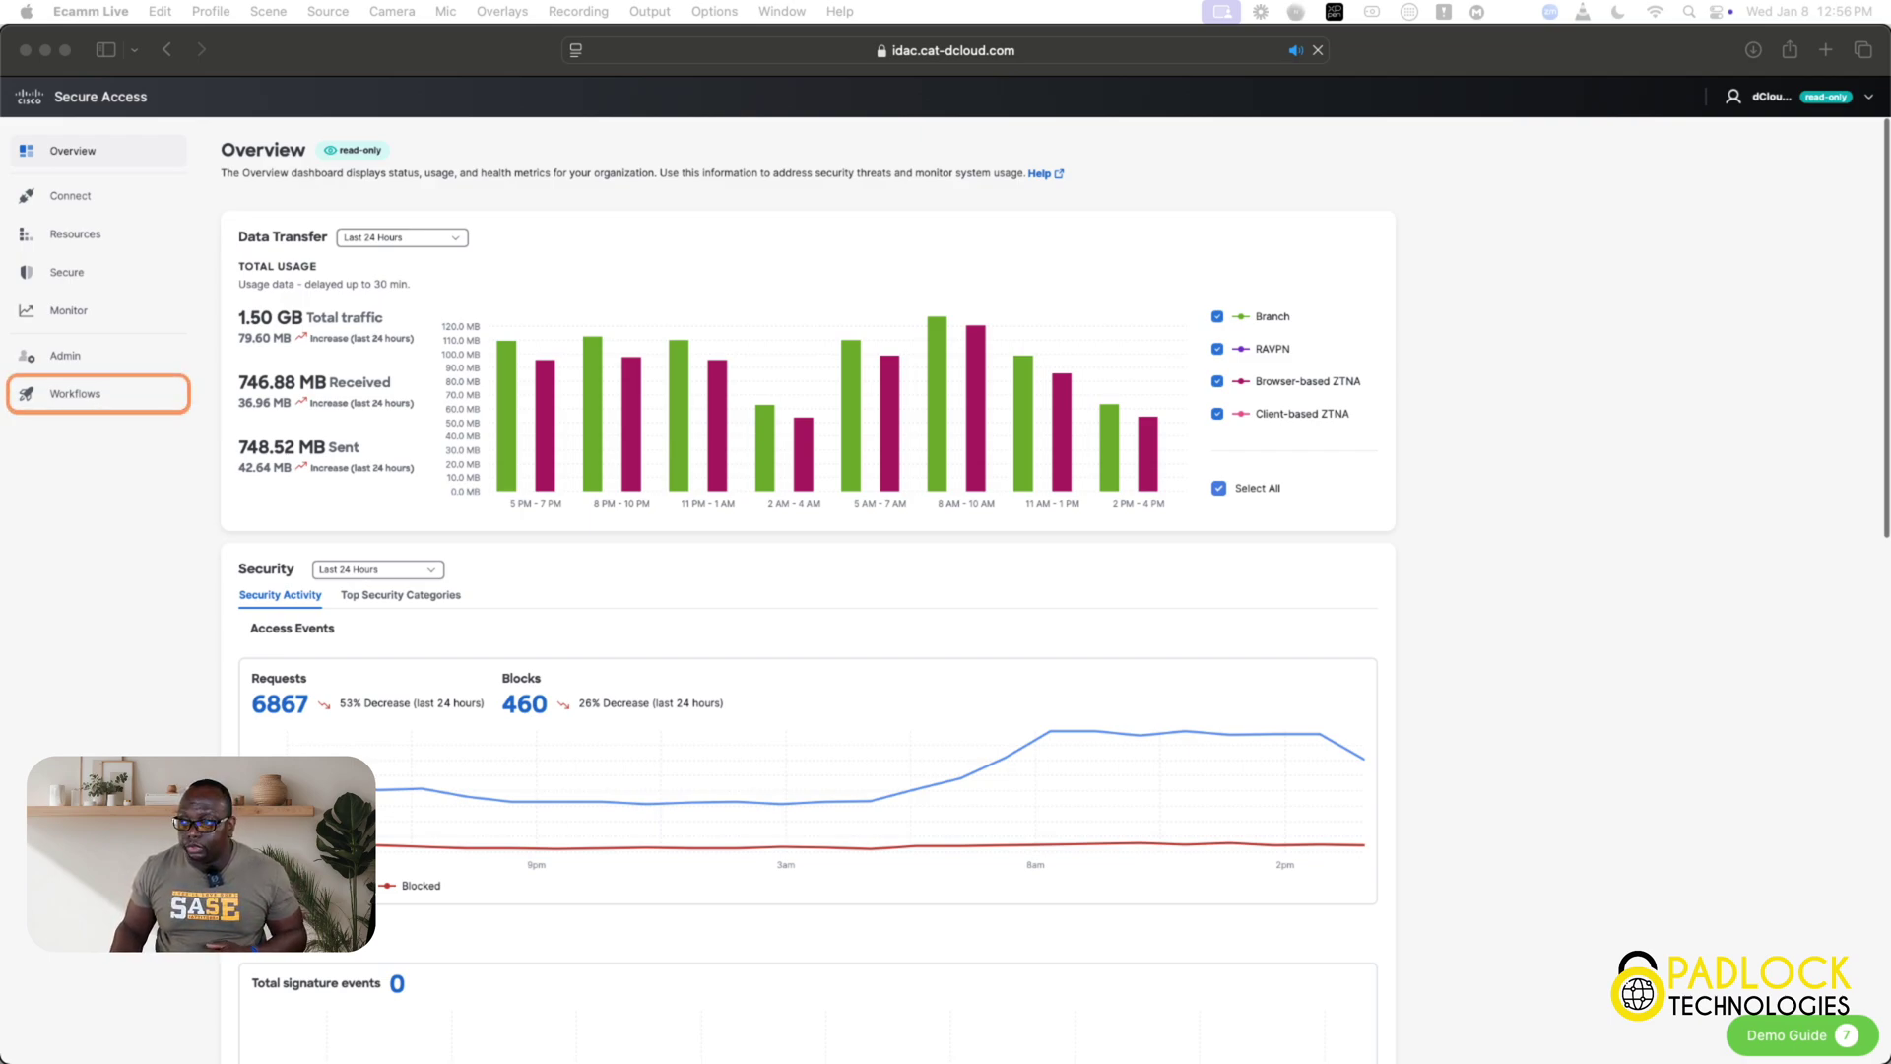
# - Open the network tunnel groups from the Configure infrastructure stage of the Get Started workflow
pyautogui.click(81, 403)
pyautogui.click(81, 404)
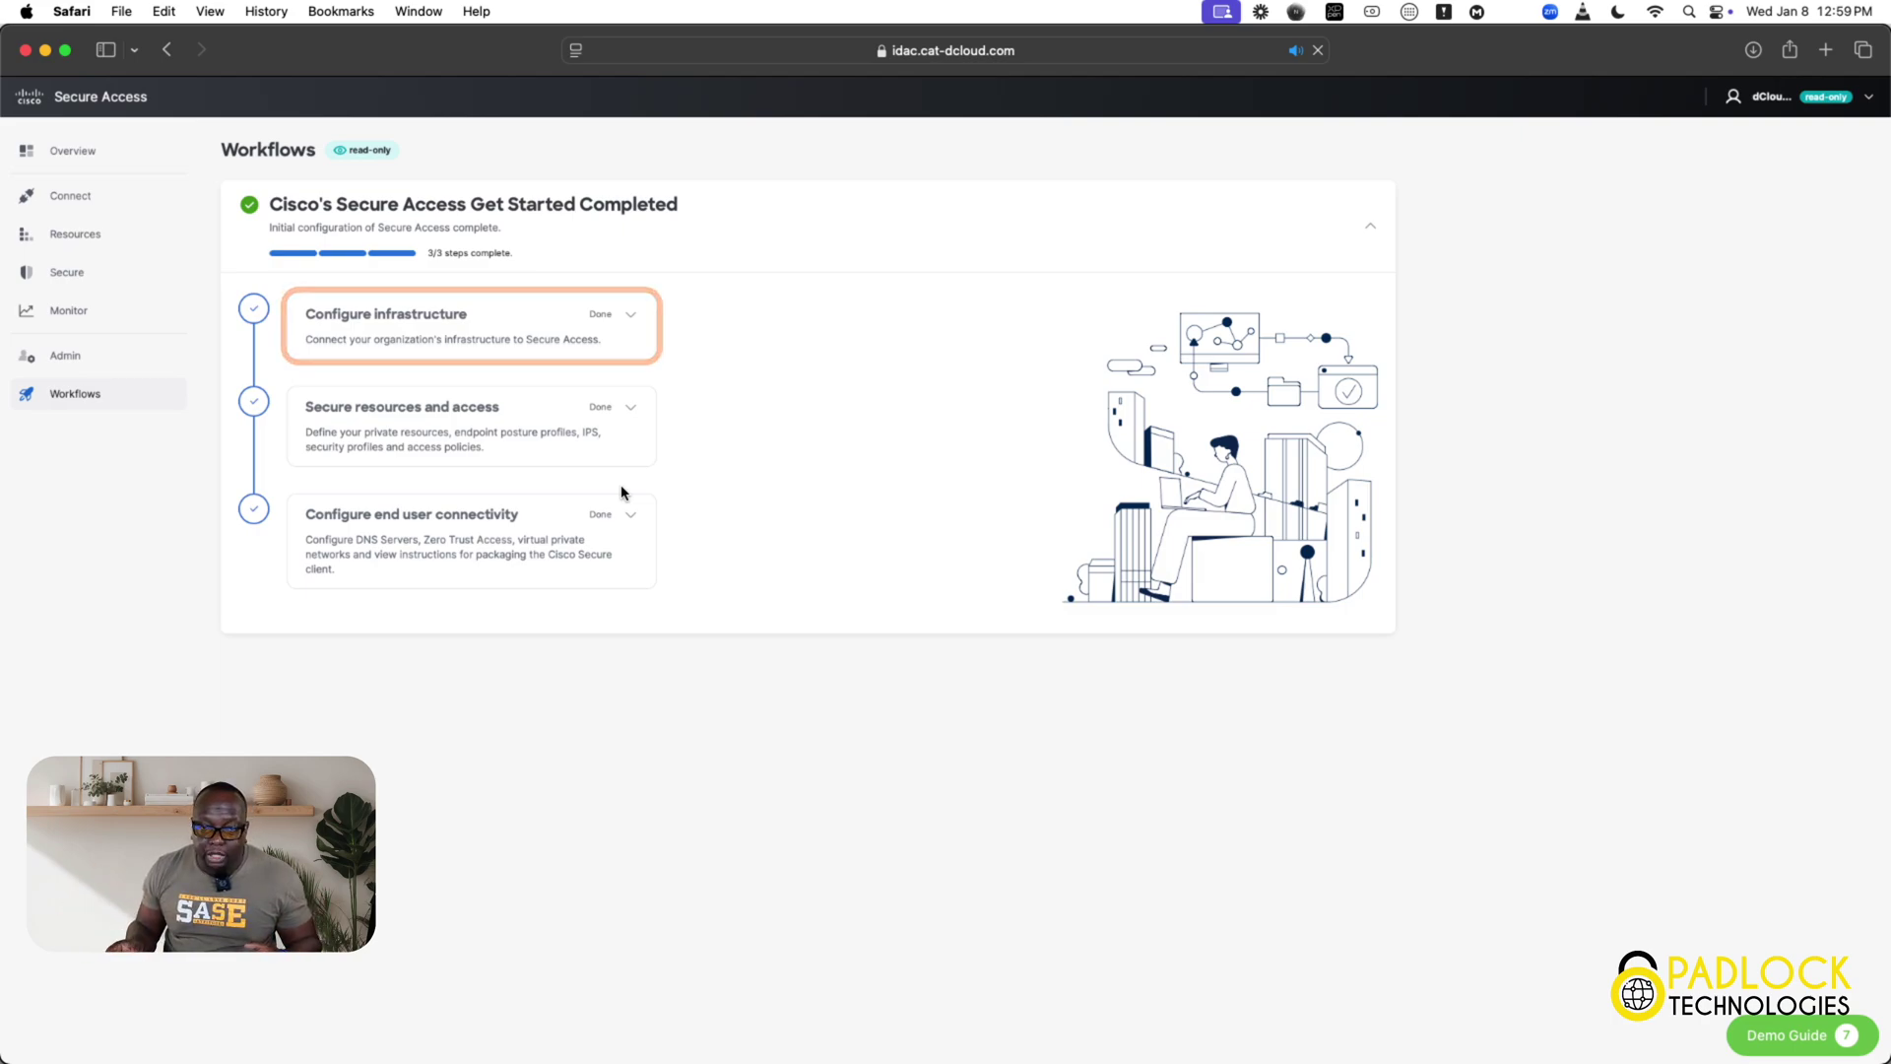
pyautogui.click(525, 332)
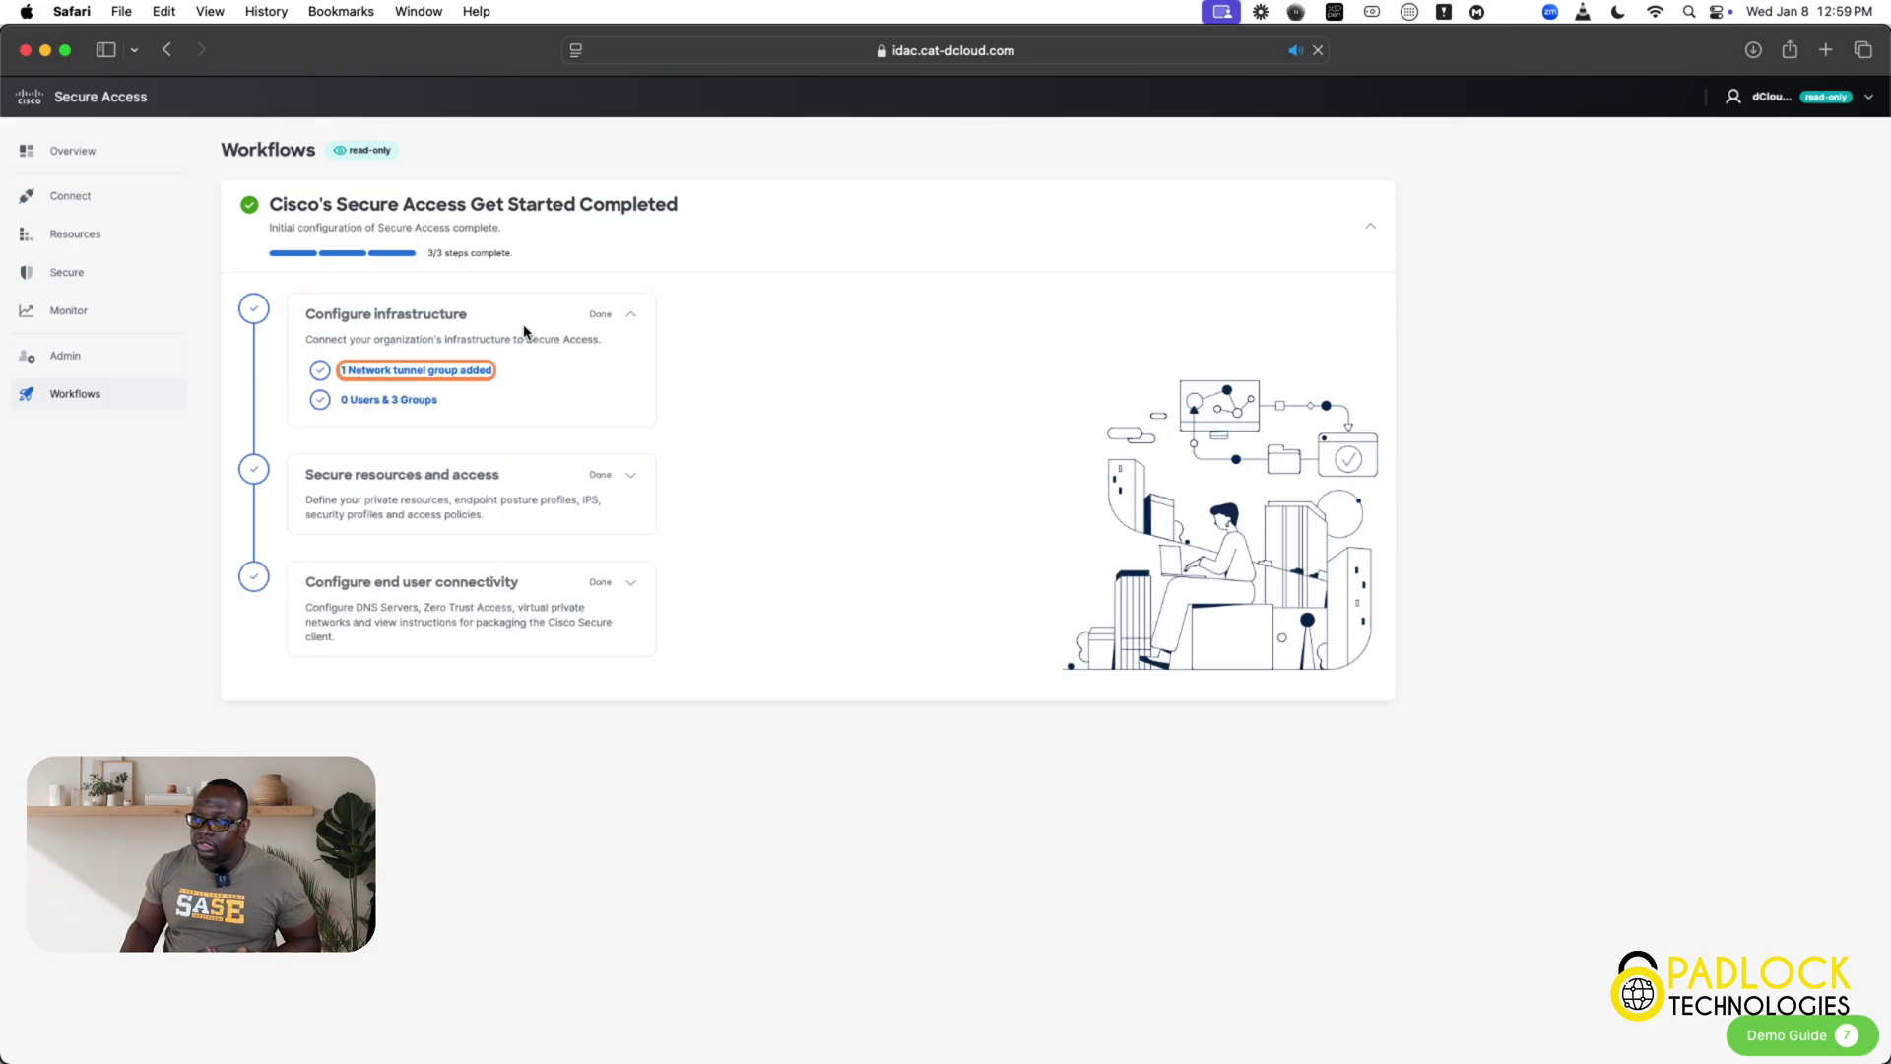
pyautogui.click(447, 371)
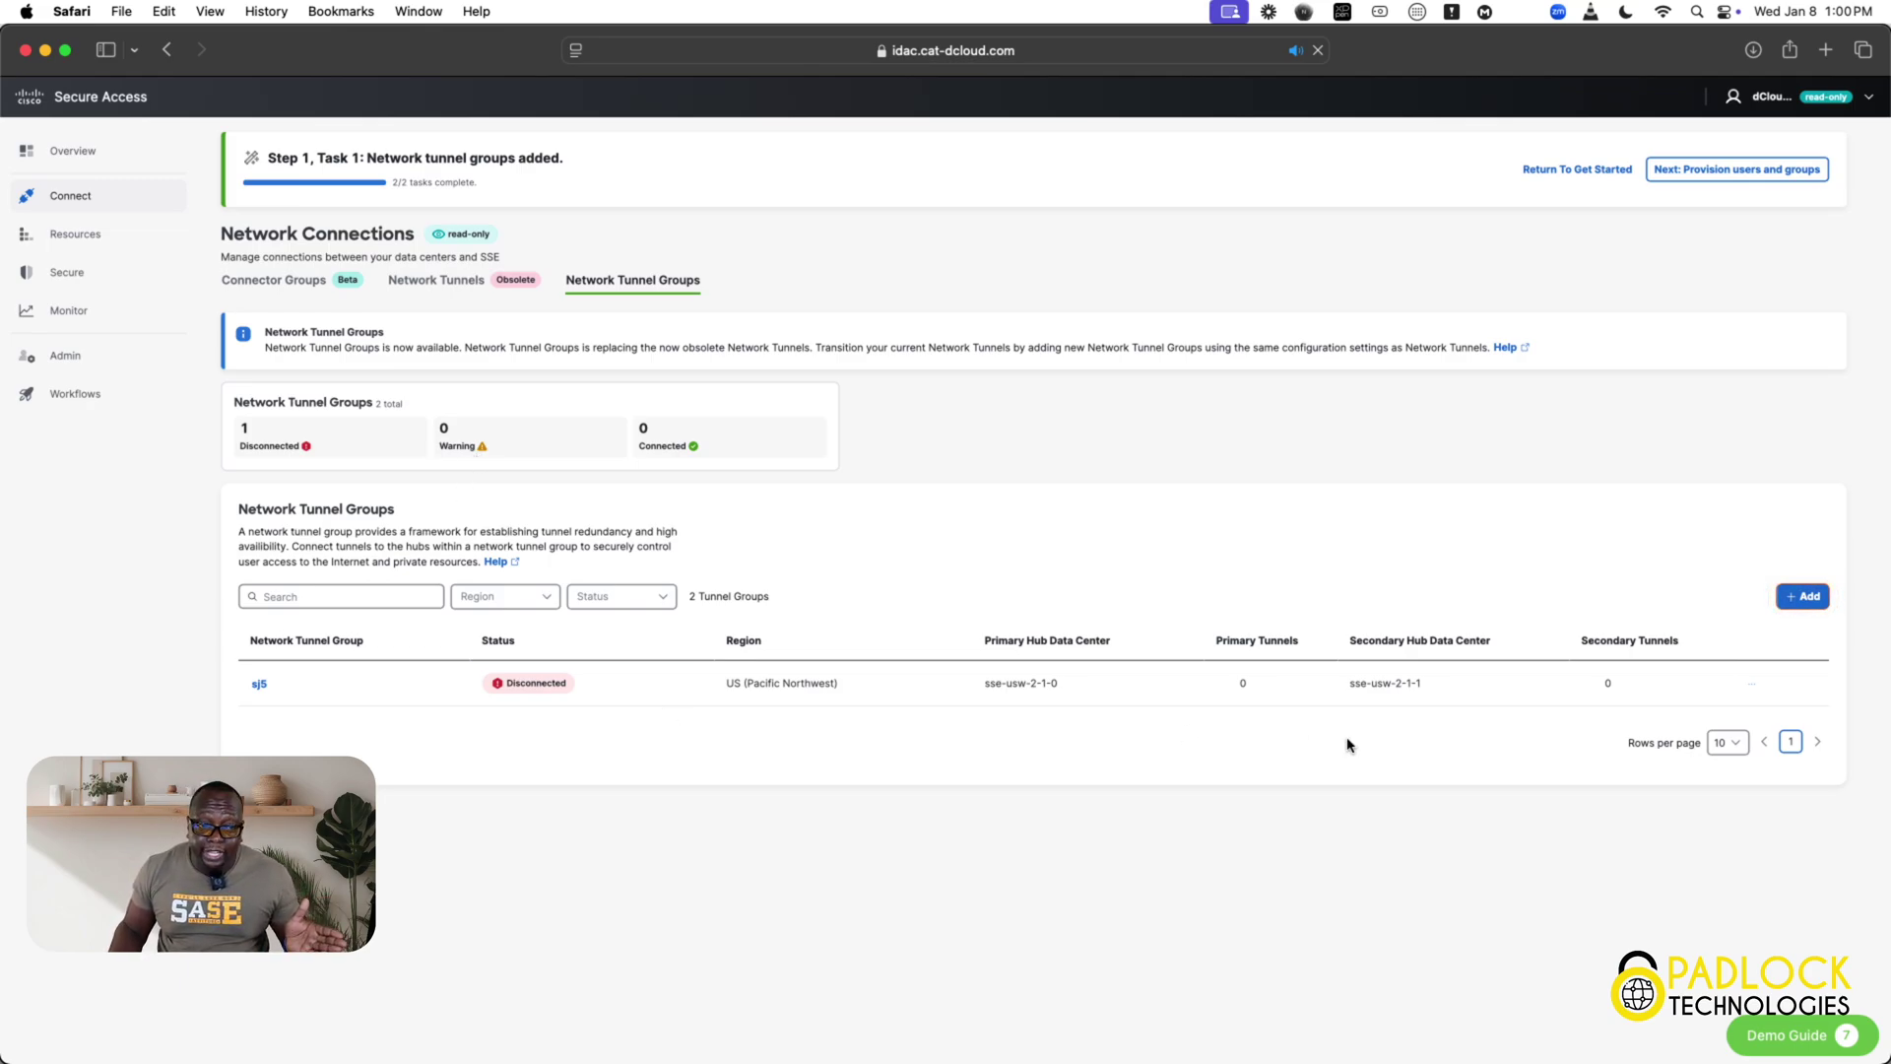
# - Start a new network tunnel group named demo-sj1 with region US (Pacific Northwest) and device type ISR
pyautogui.click(1796, 596)
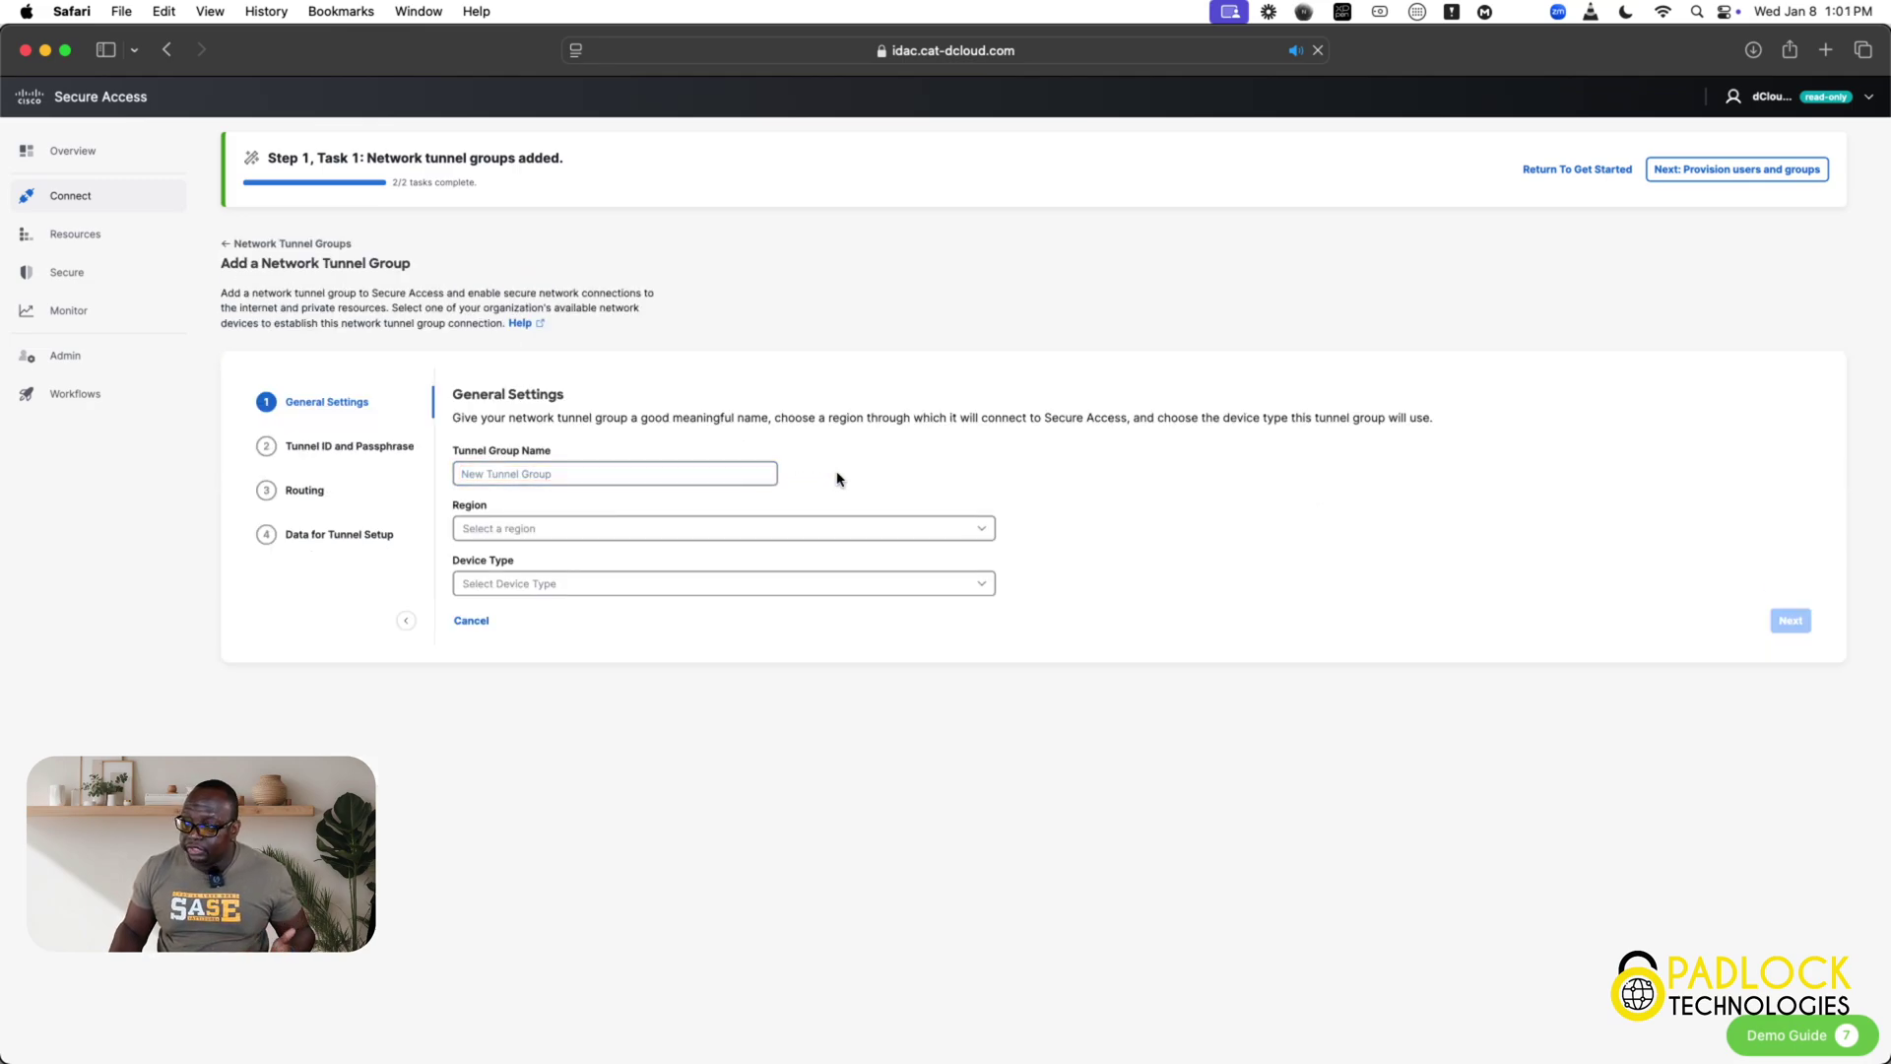
pyautogui.click(585, 474)
pyautogui.write('demo-sj1')
pyautogui.click(610, 532)
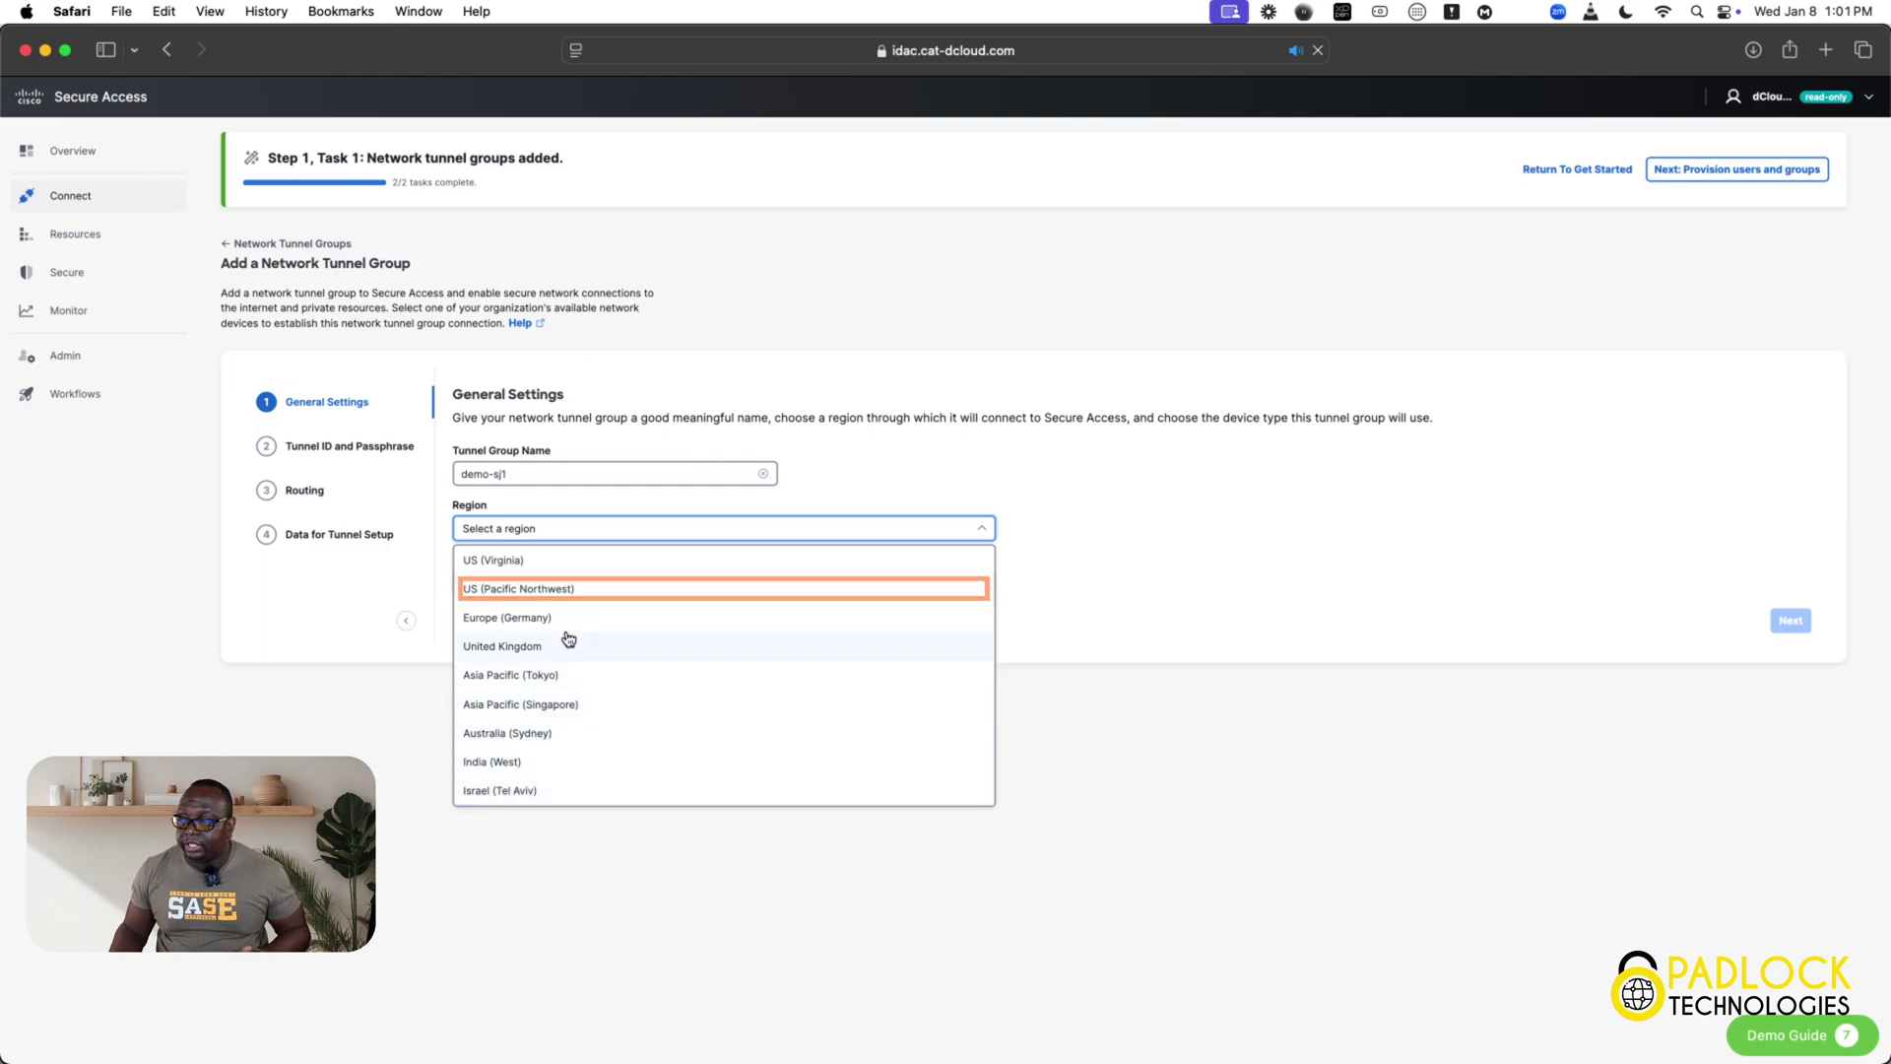
pyautogui.click(568, 597)
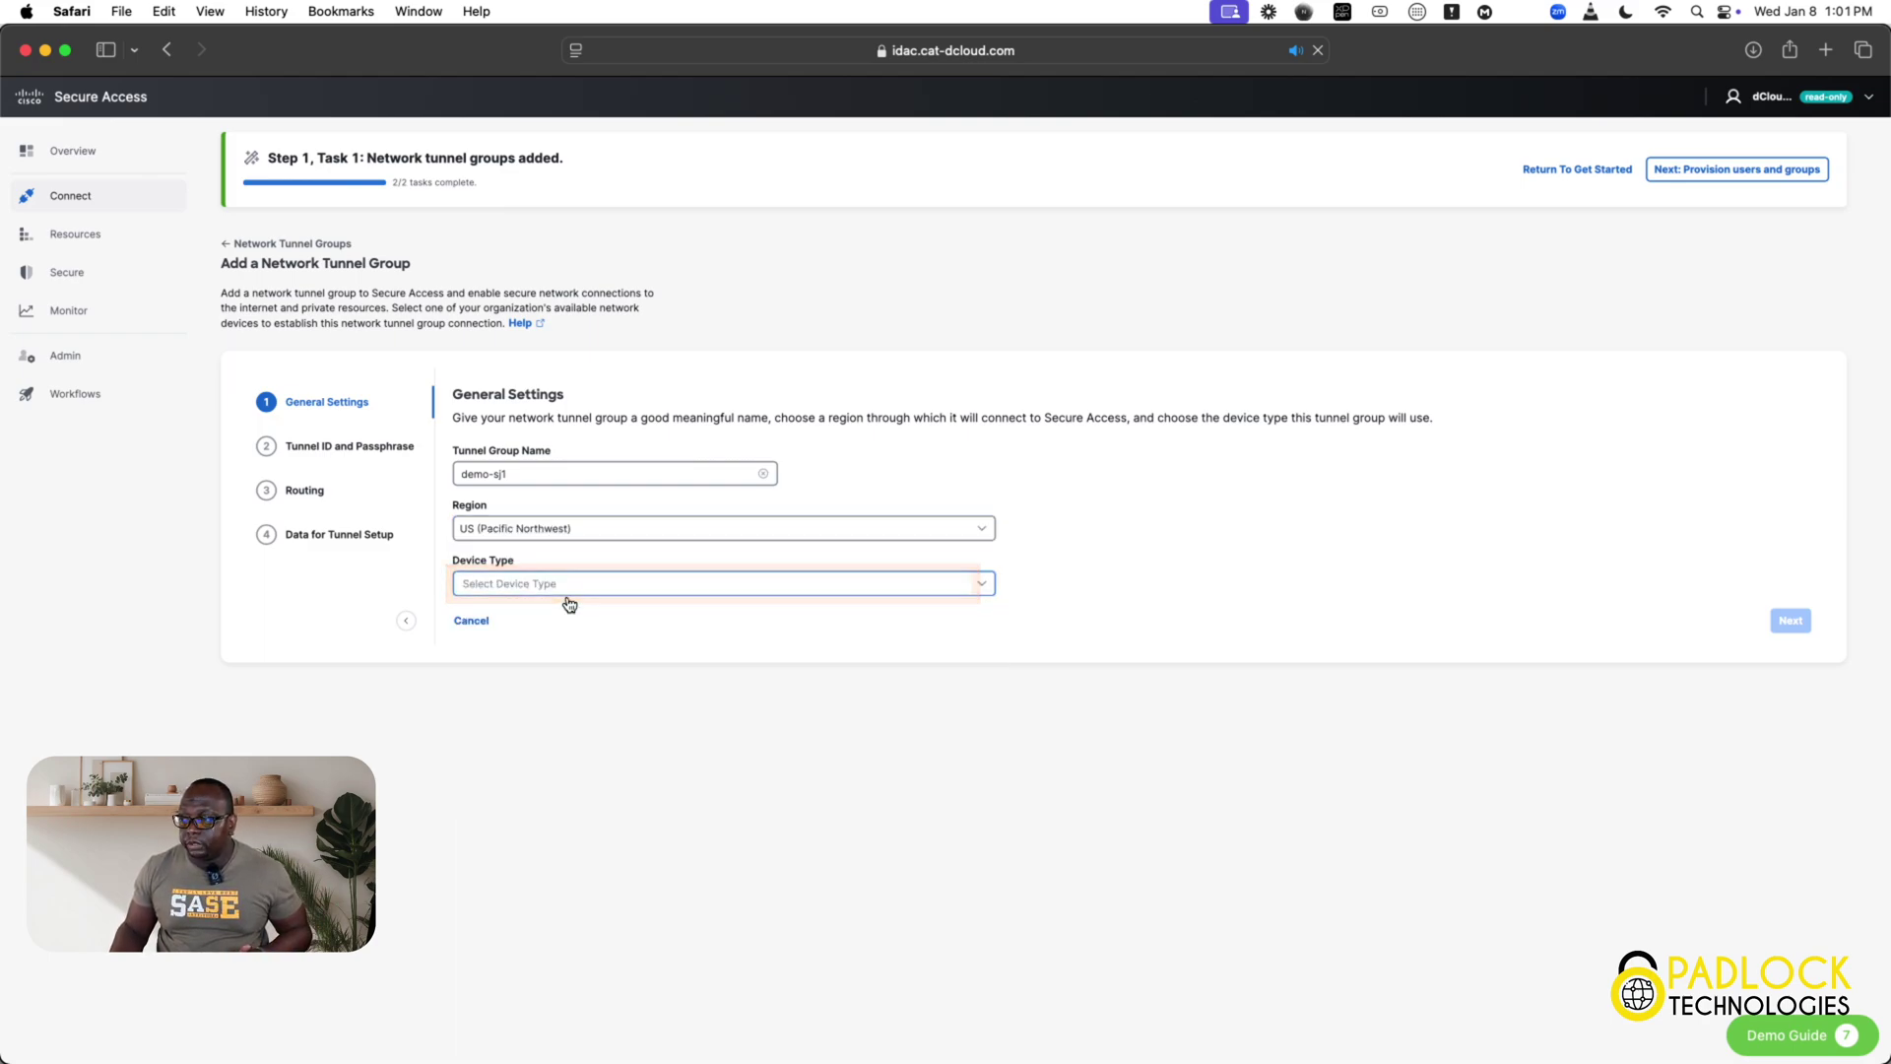
pyautogui.click(574, 591)
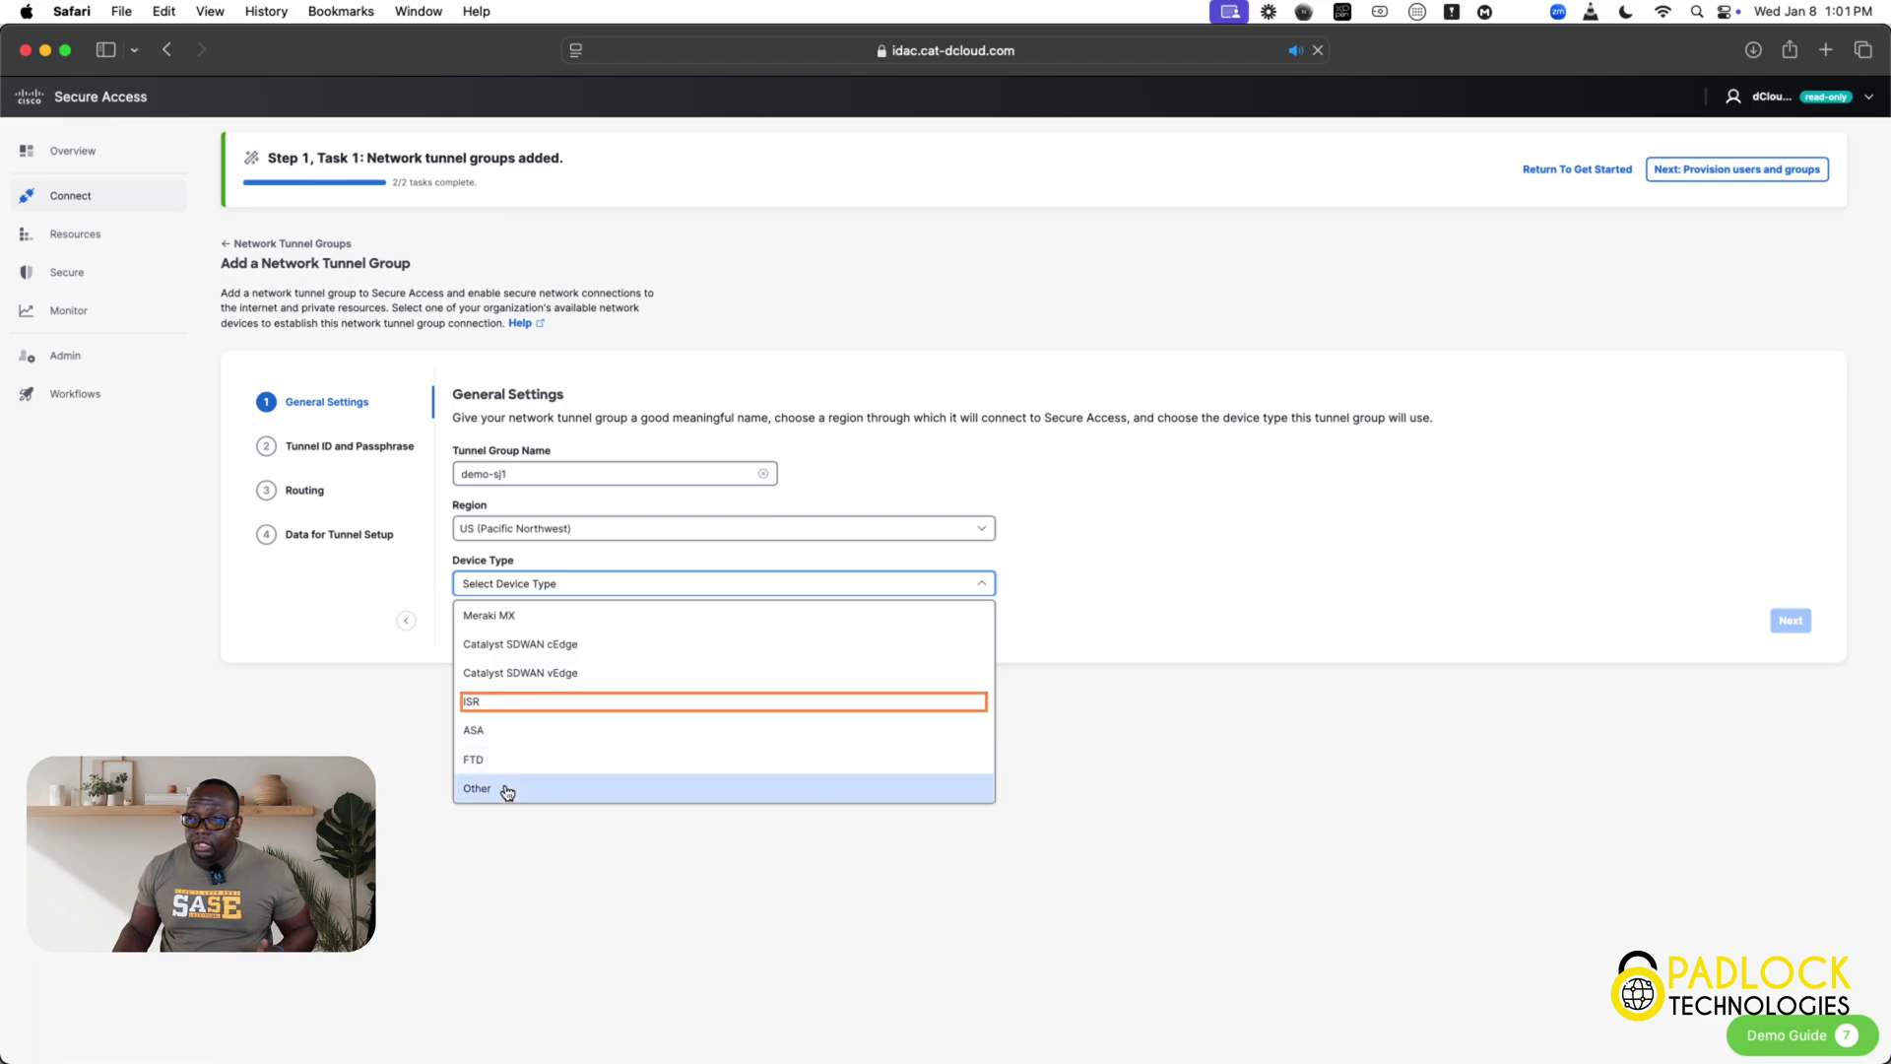
pyautogui.click(517, 713)
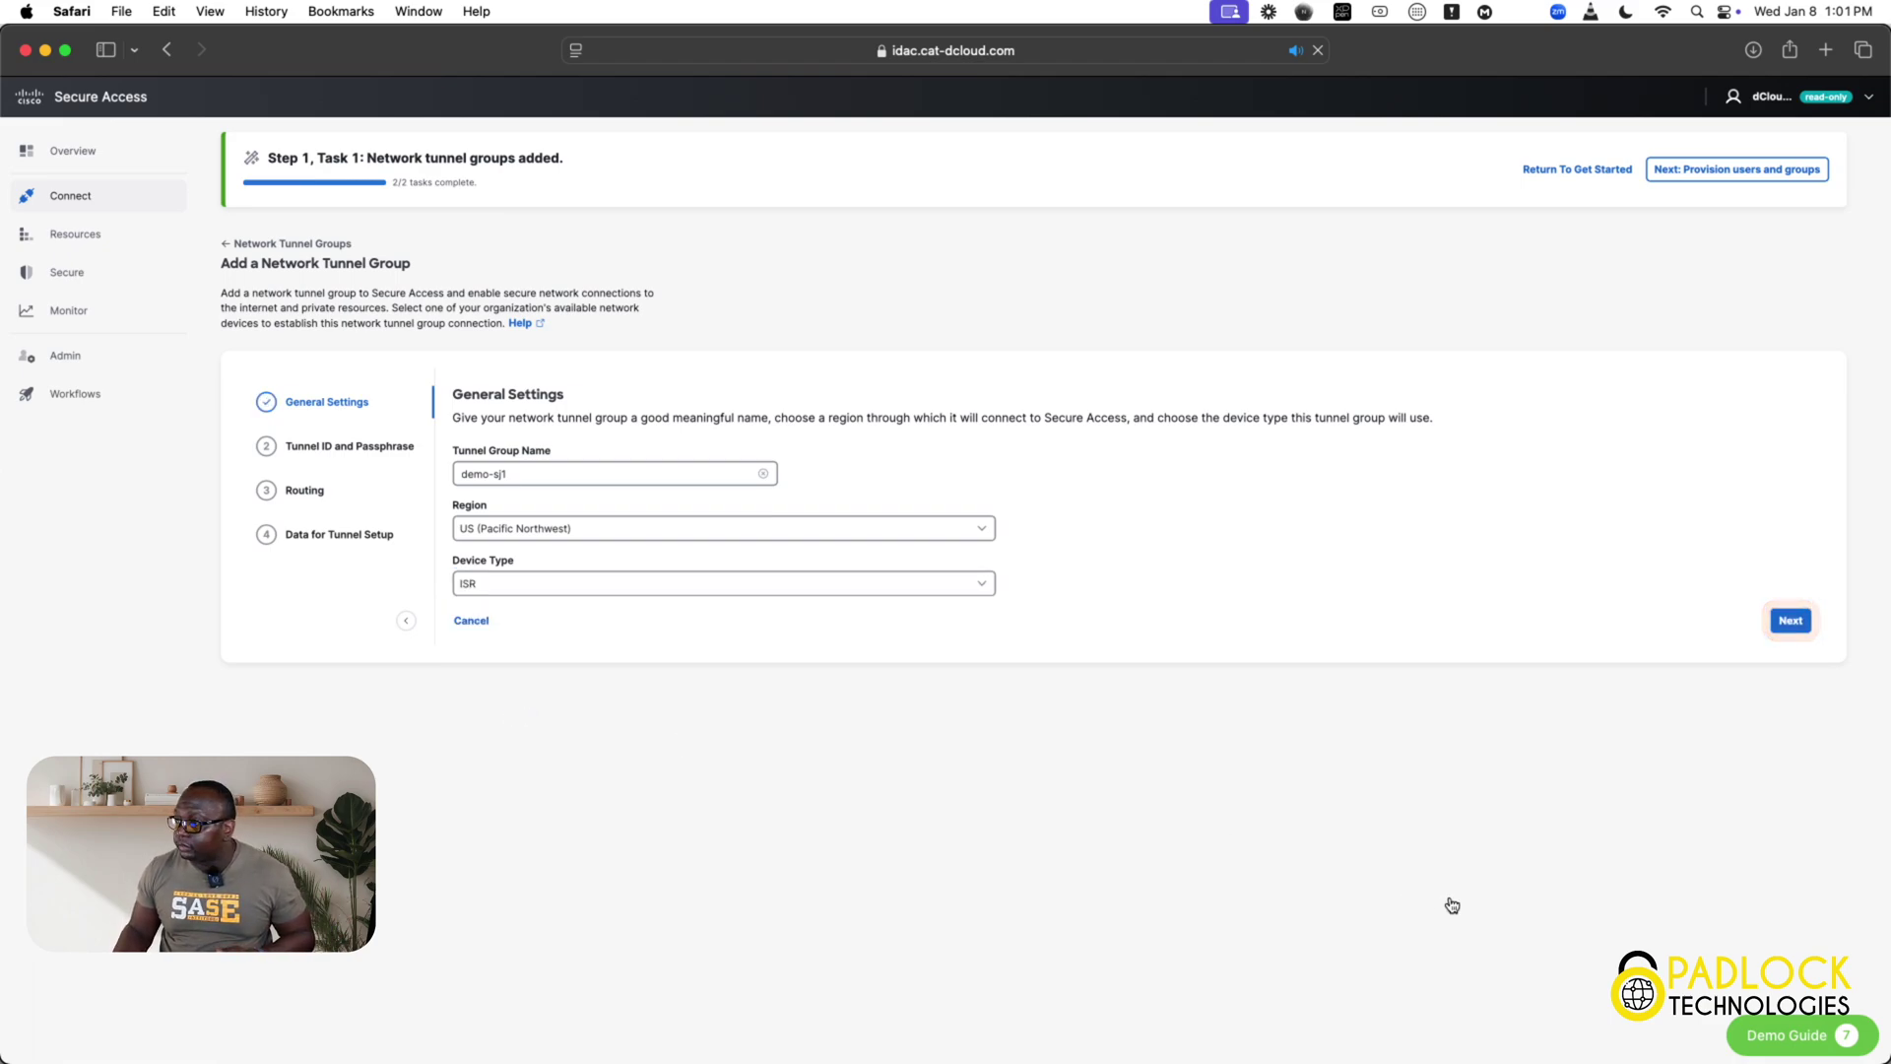
pyautogui.click(1790, 623)
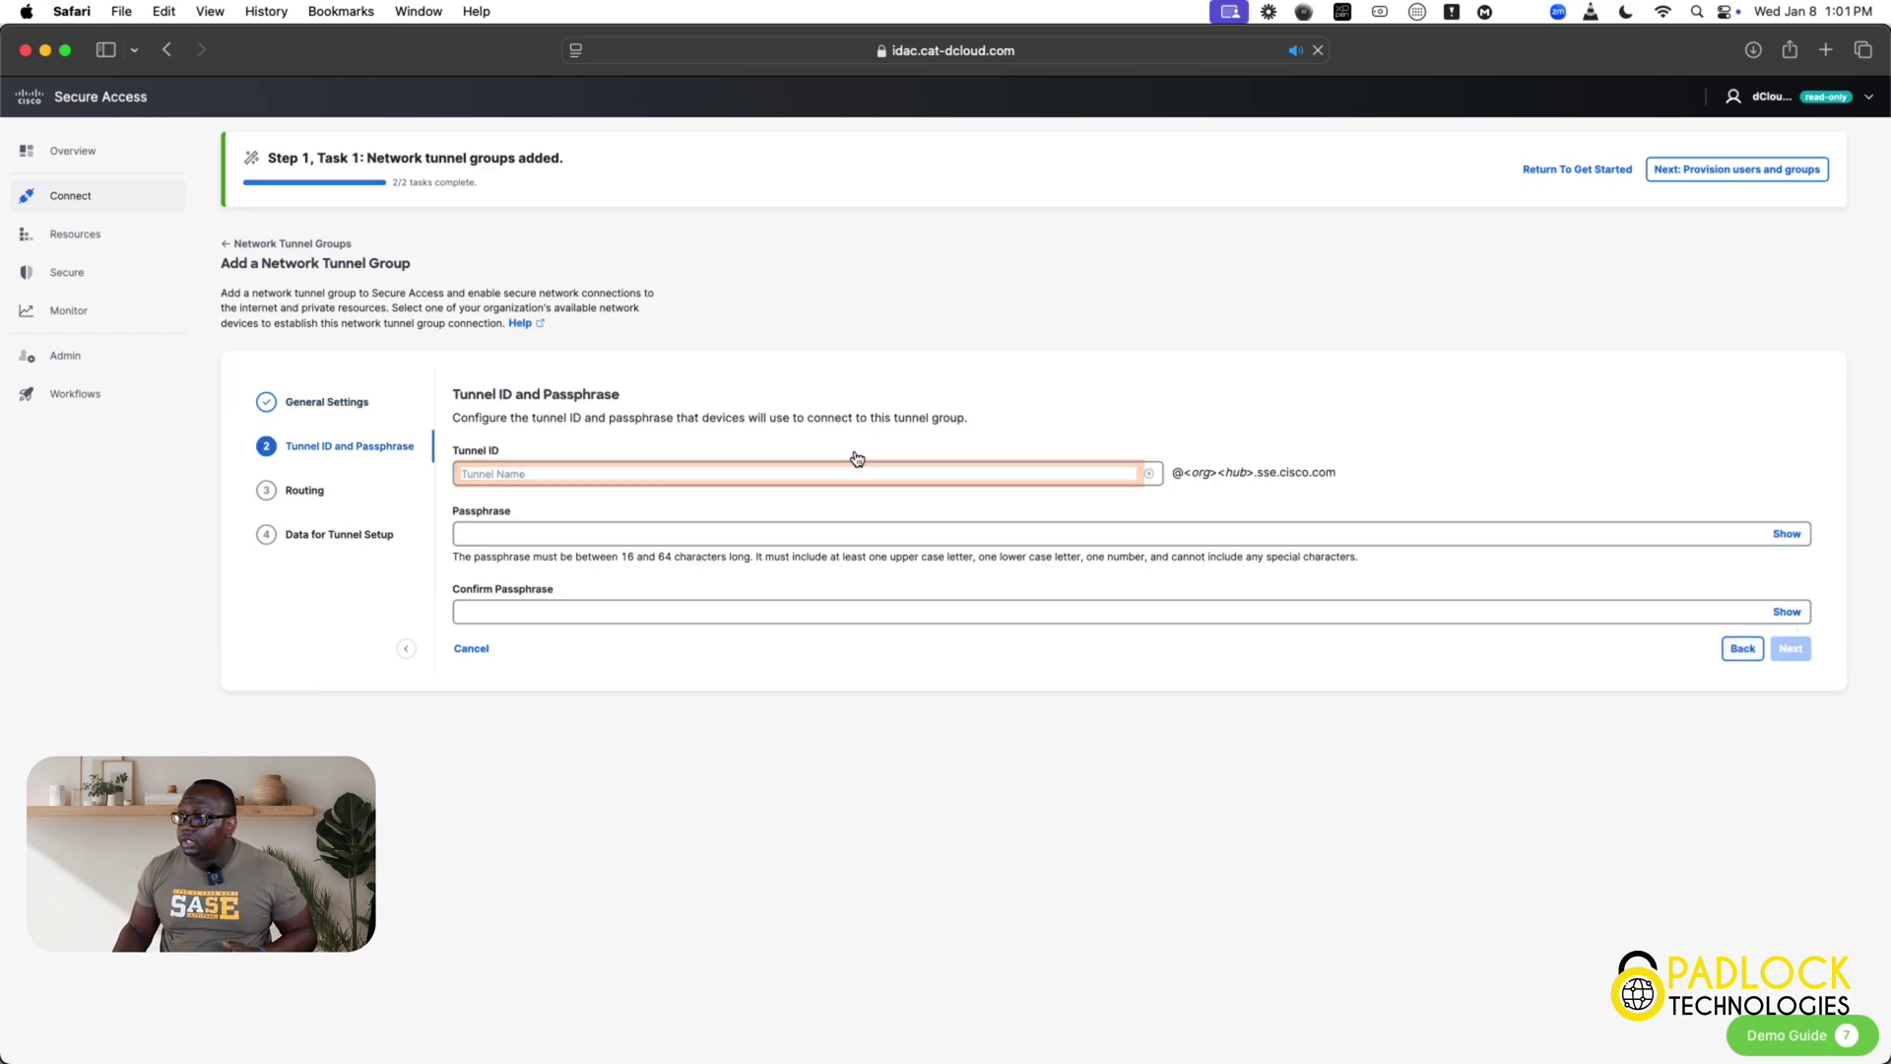
# - Set the tunnel ID to demo-sj1, enter and confirm the tunnel passphrase, and continue to the routing options
pyautogui.click(772, 464)
pyautogui.click(628, 539)
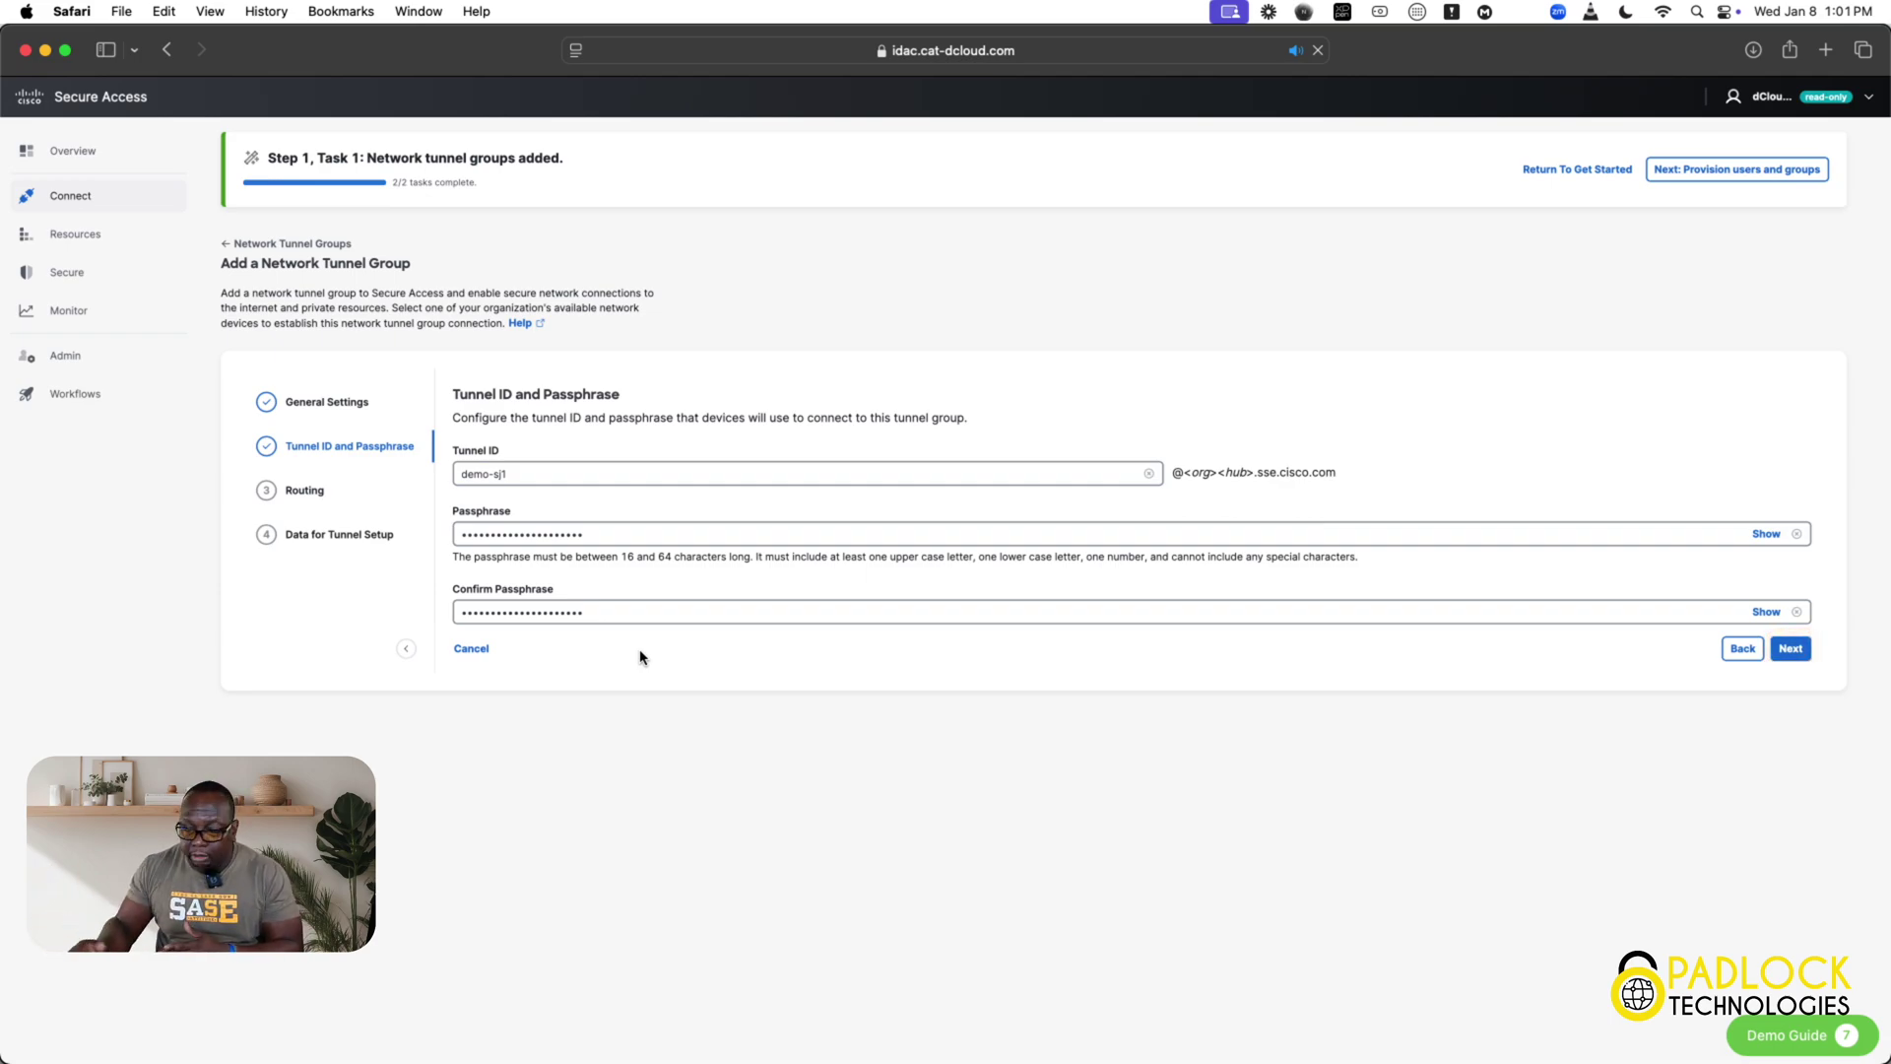
pyautogui.click(1794, 654)
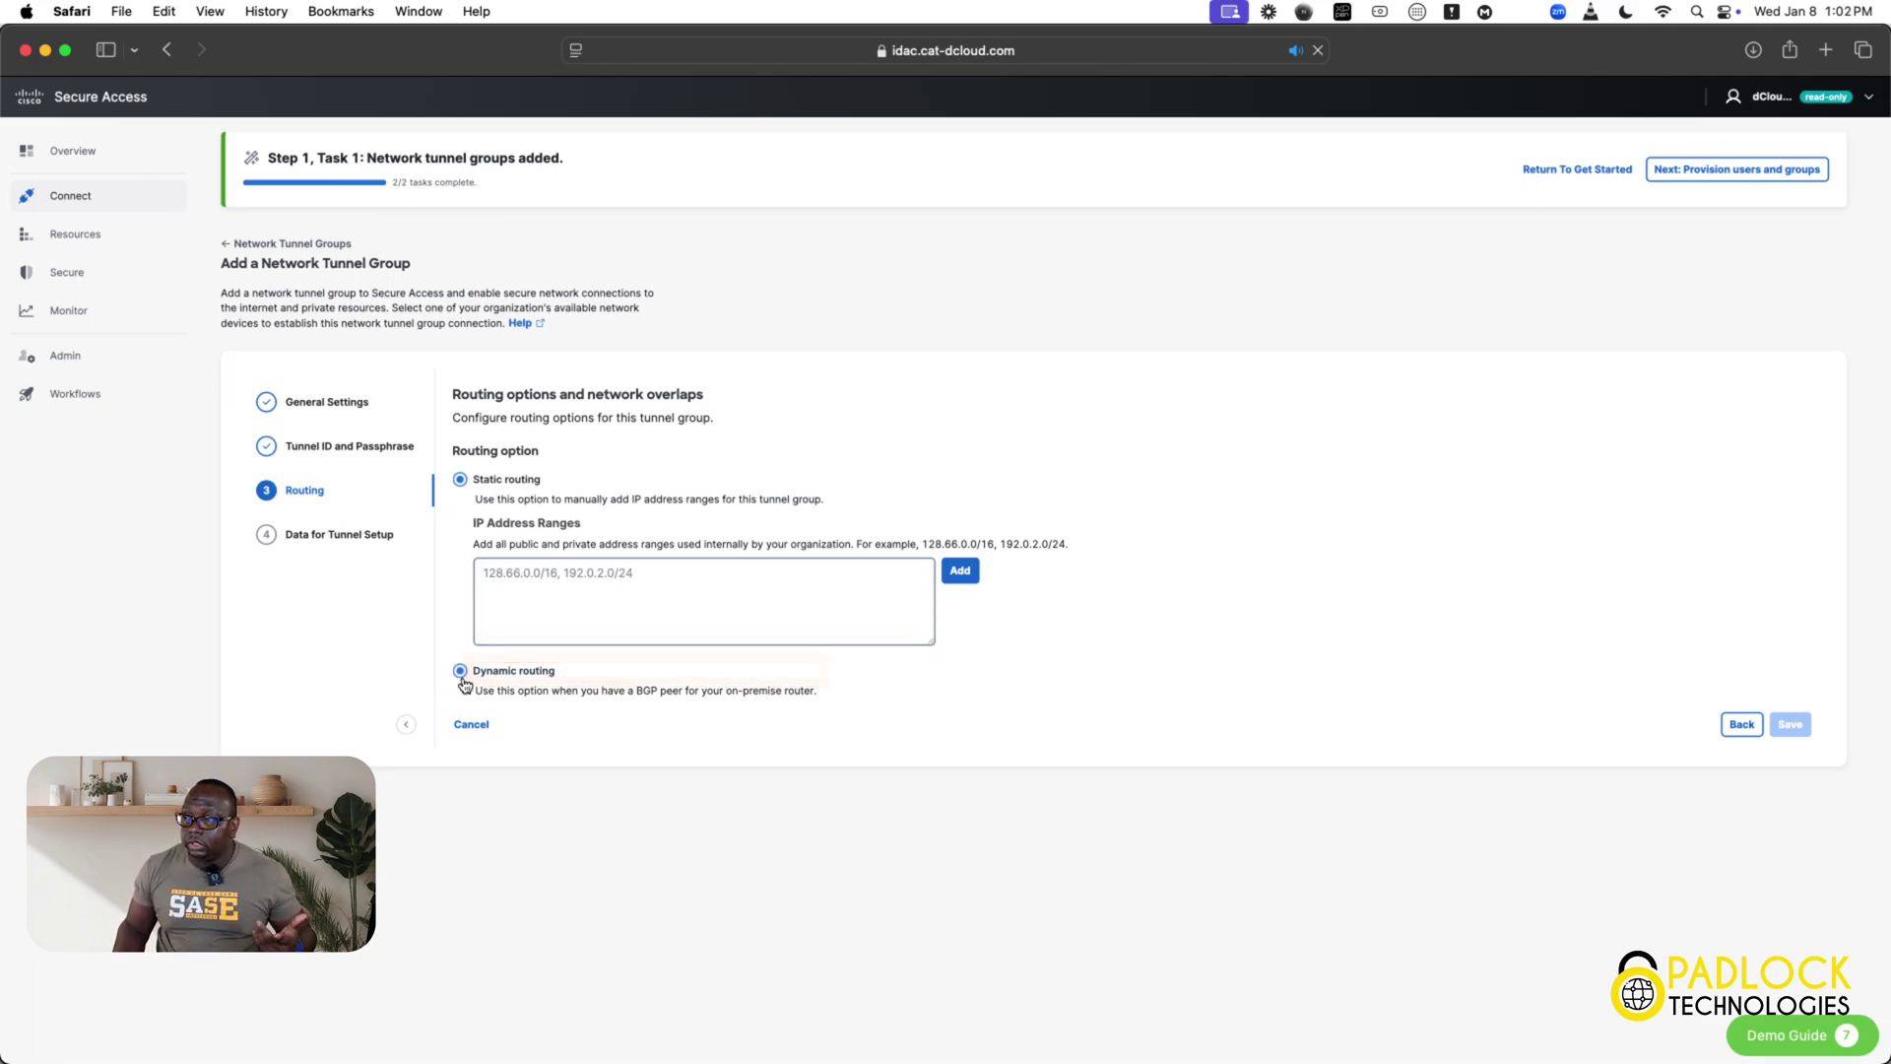
# - Choose dynamic routing with device AS number 65217 and save the tunnel group
pyautogui.click(563, 699)
pyautogui.click(709, 689)
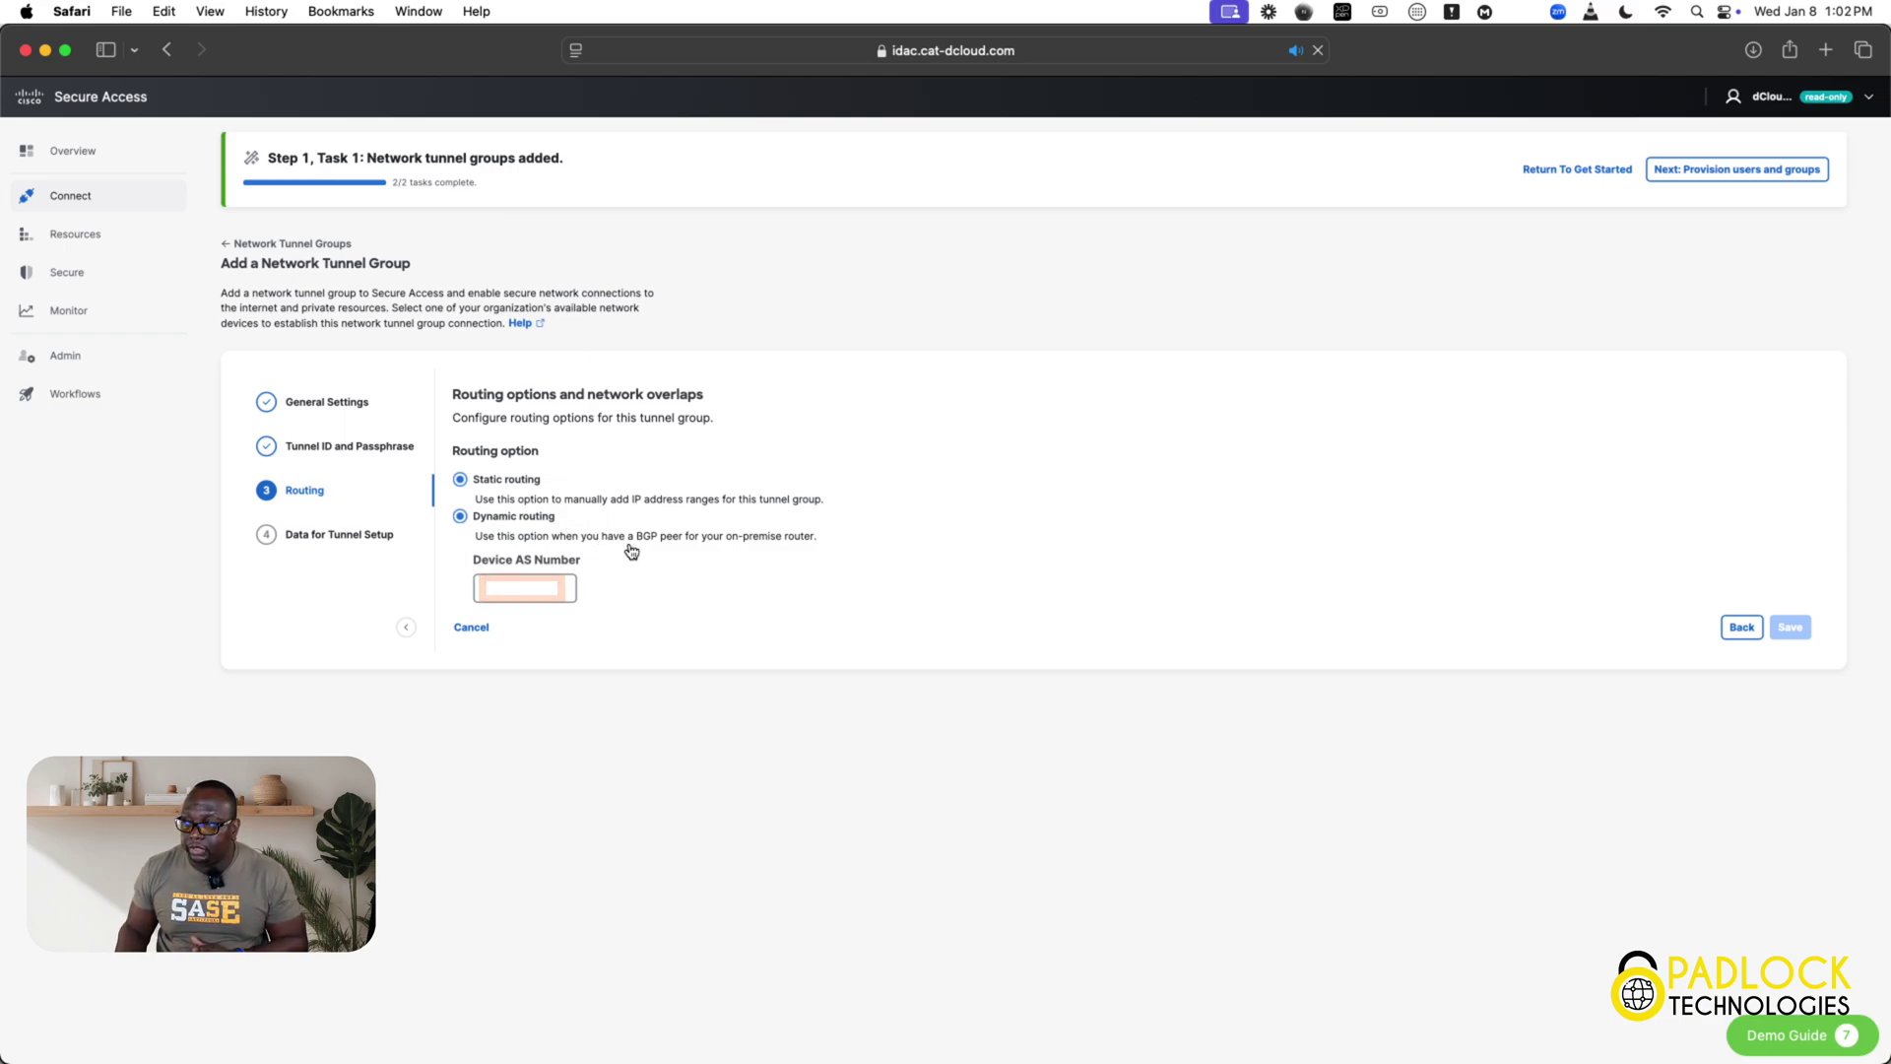
pyautogui.click(552, 591)
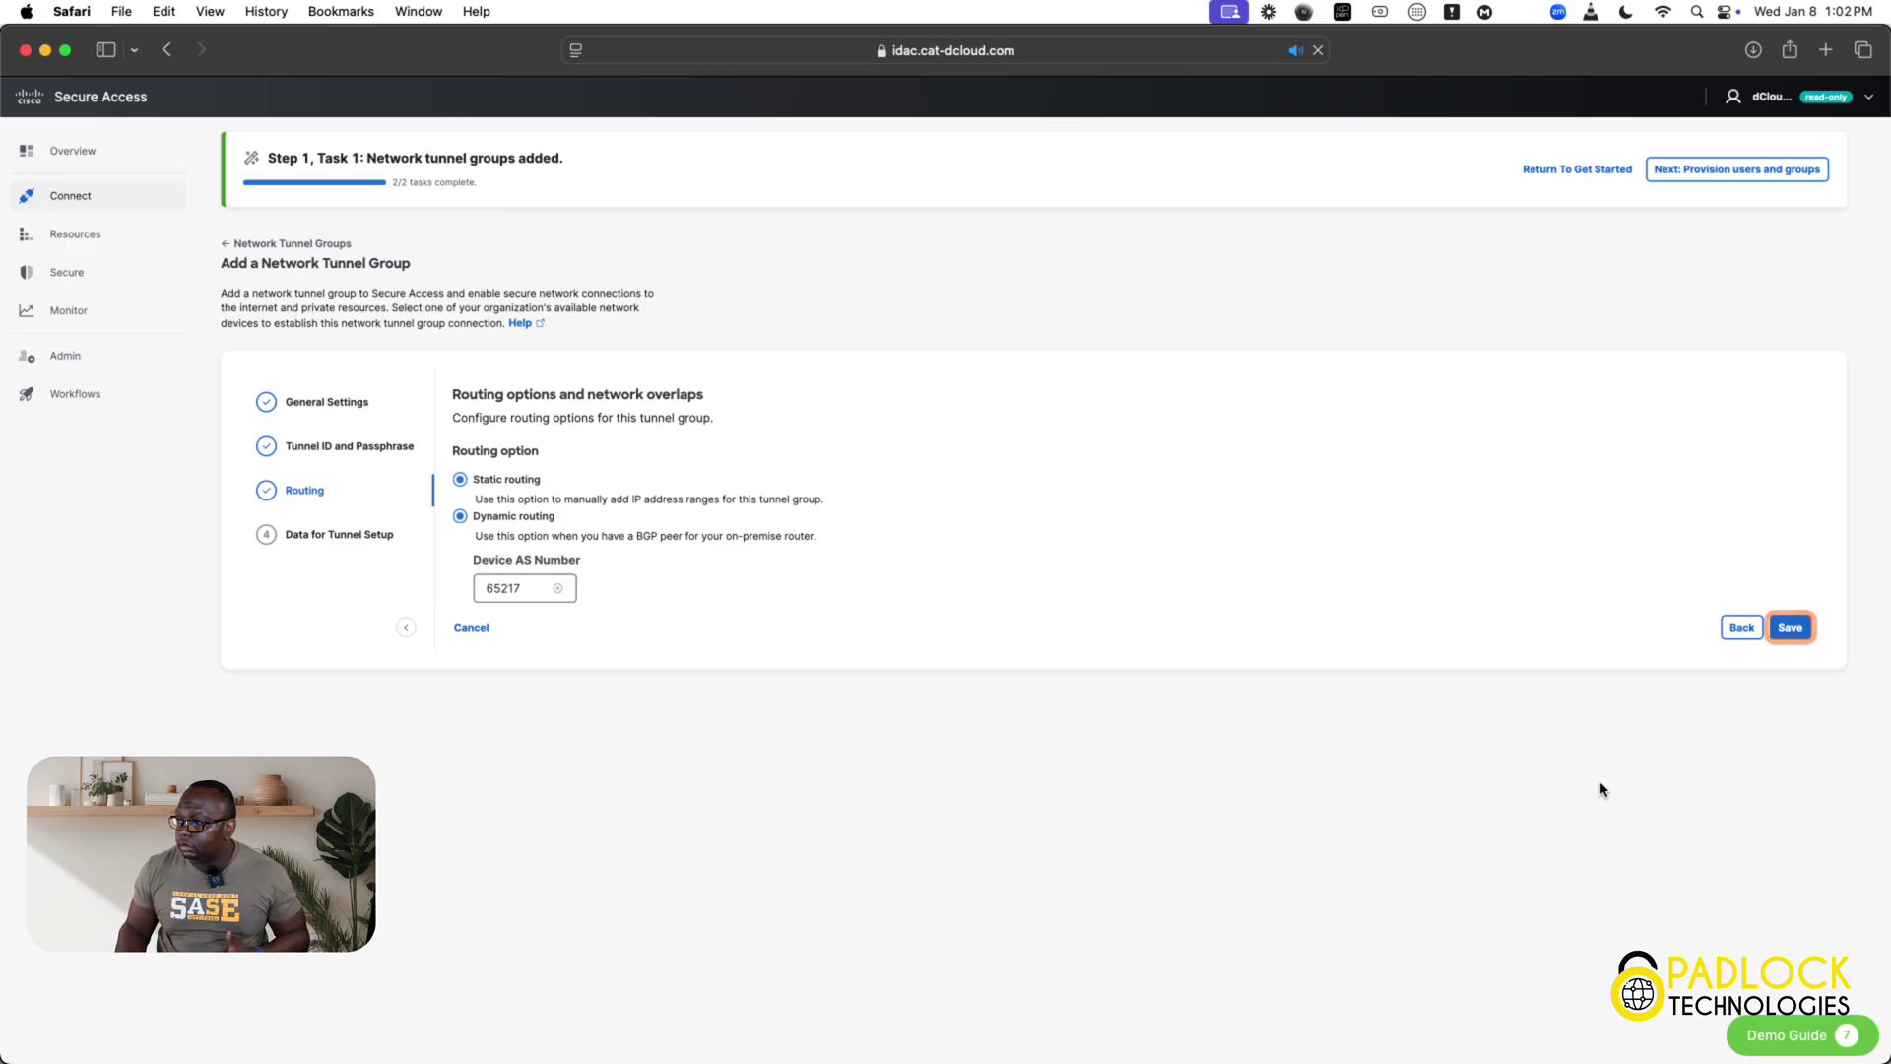
pyautogui.click(1798, 630)
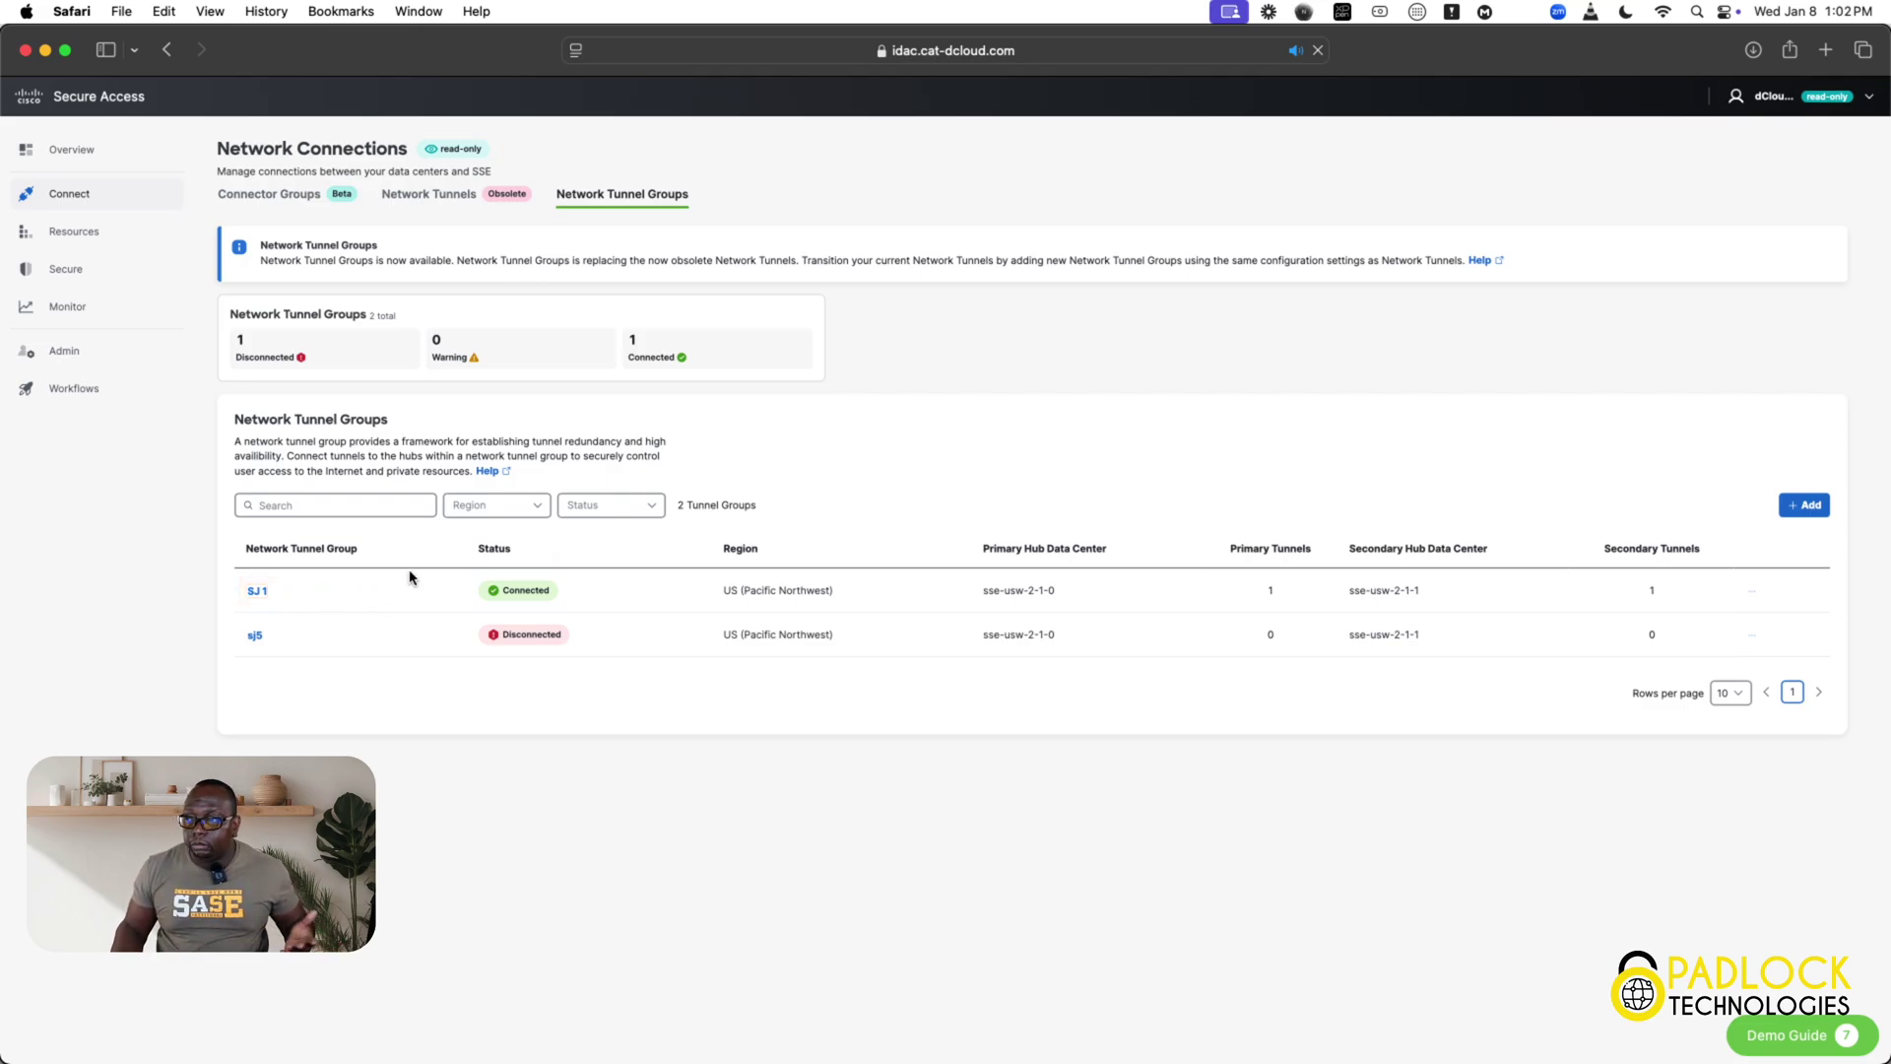
# - Open the SJ 1 tunnel group and view the details of its Primary 1 tunnel
pyautogui.click(256, 591)
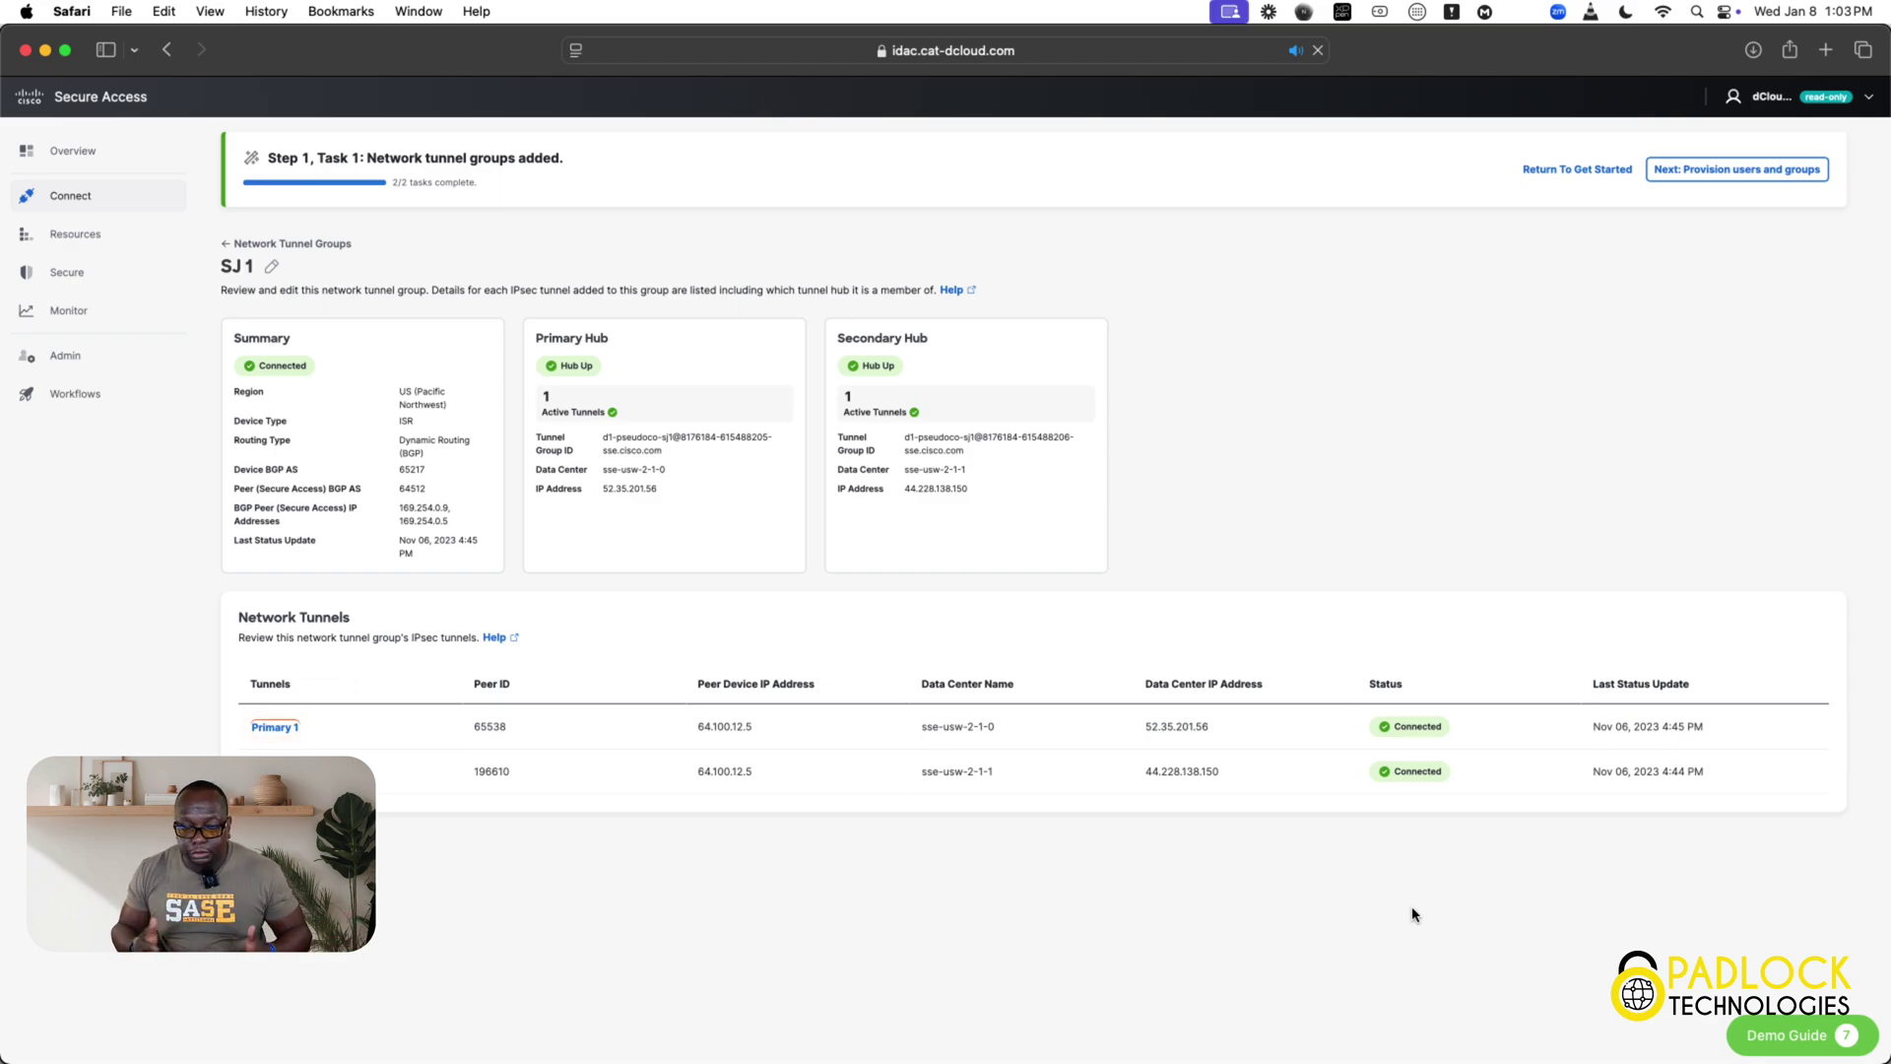
pyautogui.click(272, 729)
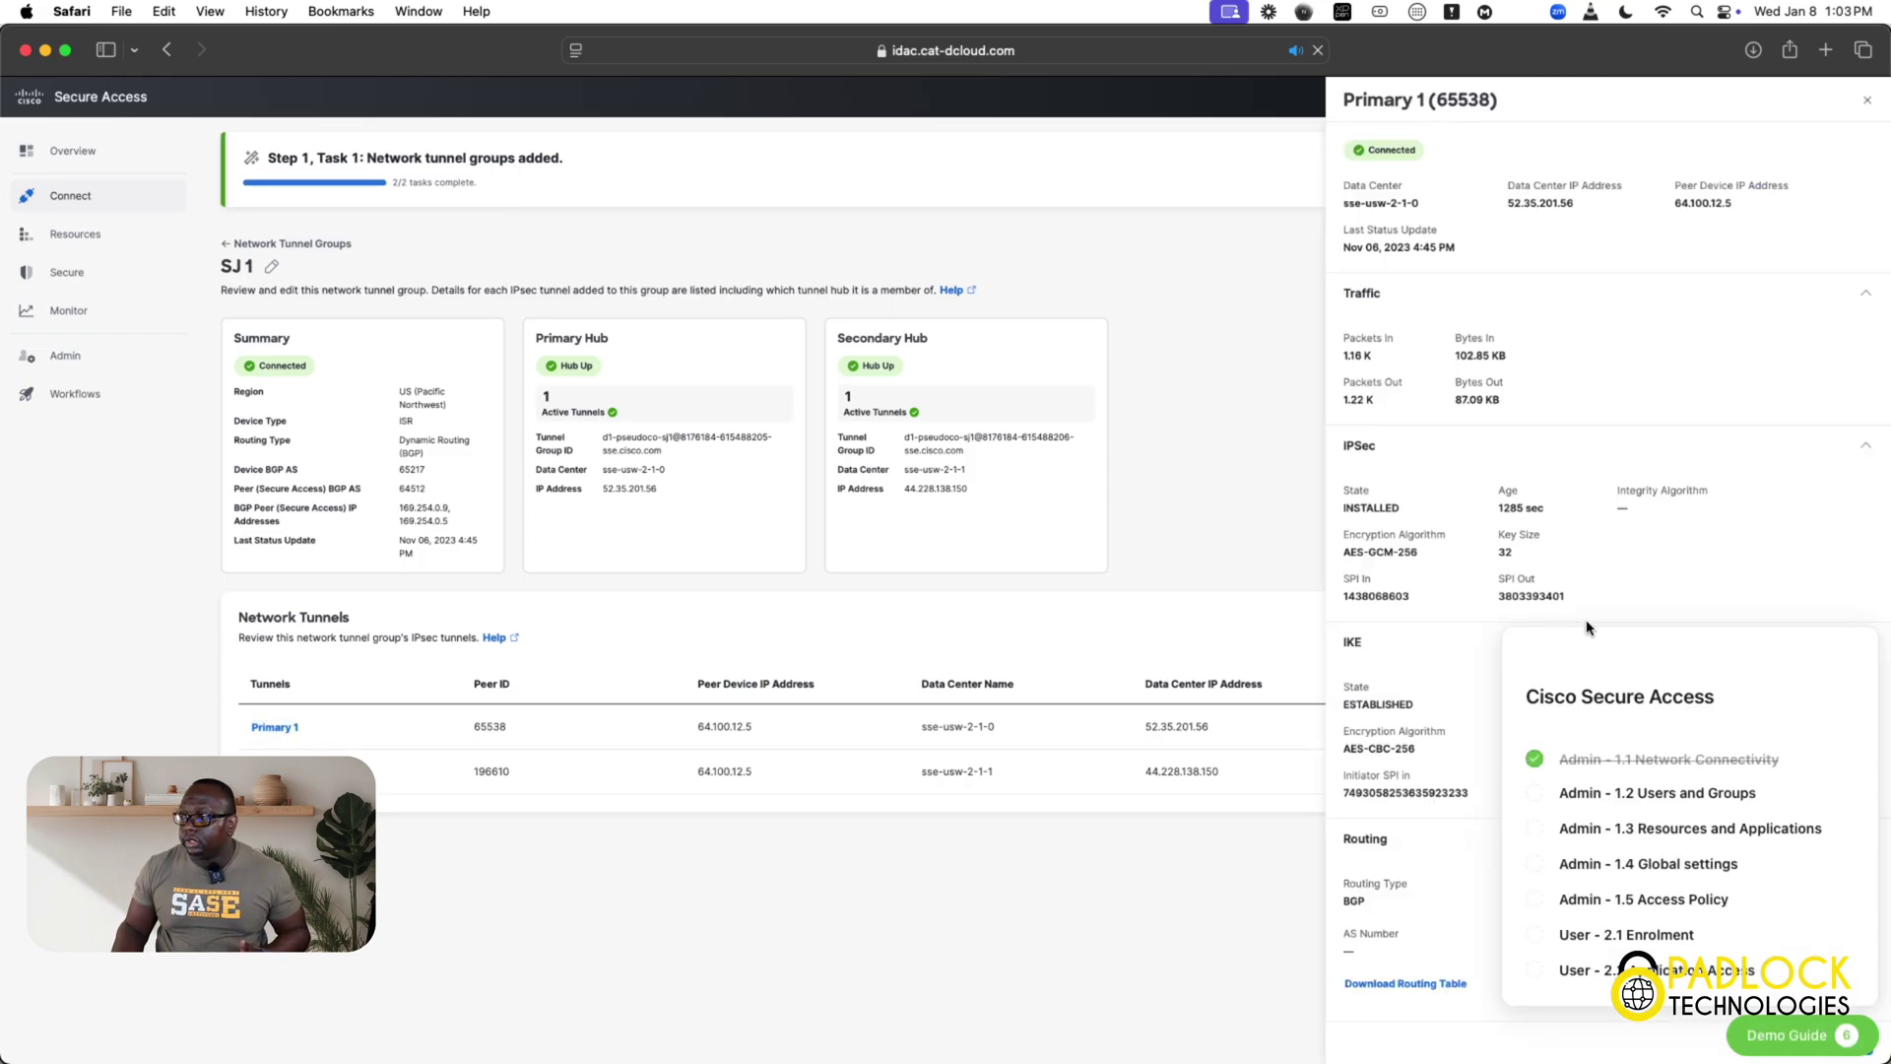